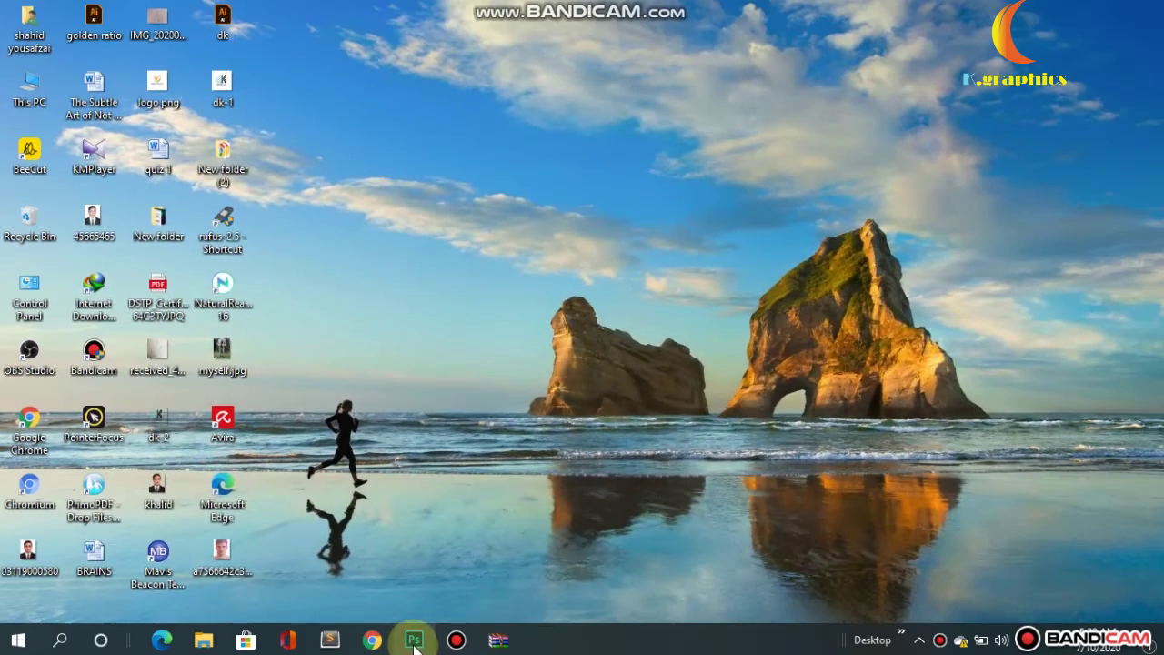
# Open the recent blond male portrait JPG from the Home screen.
pyautogui.click(414, 641)
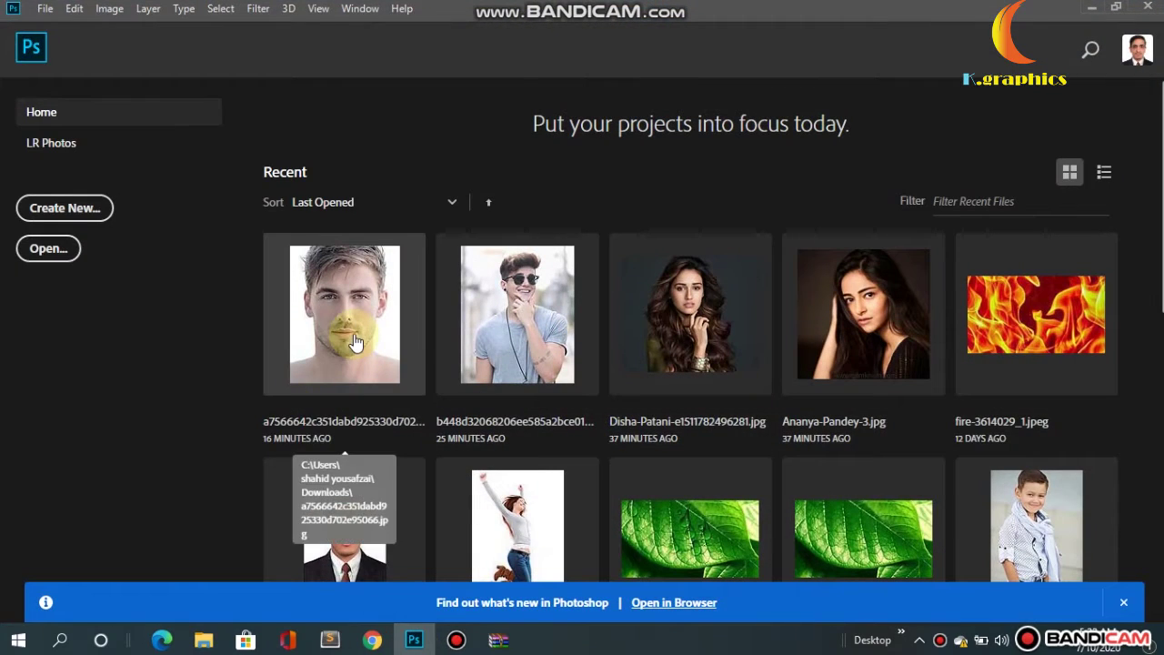
pyautogui.click(354, 342)
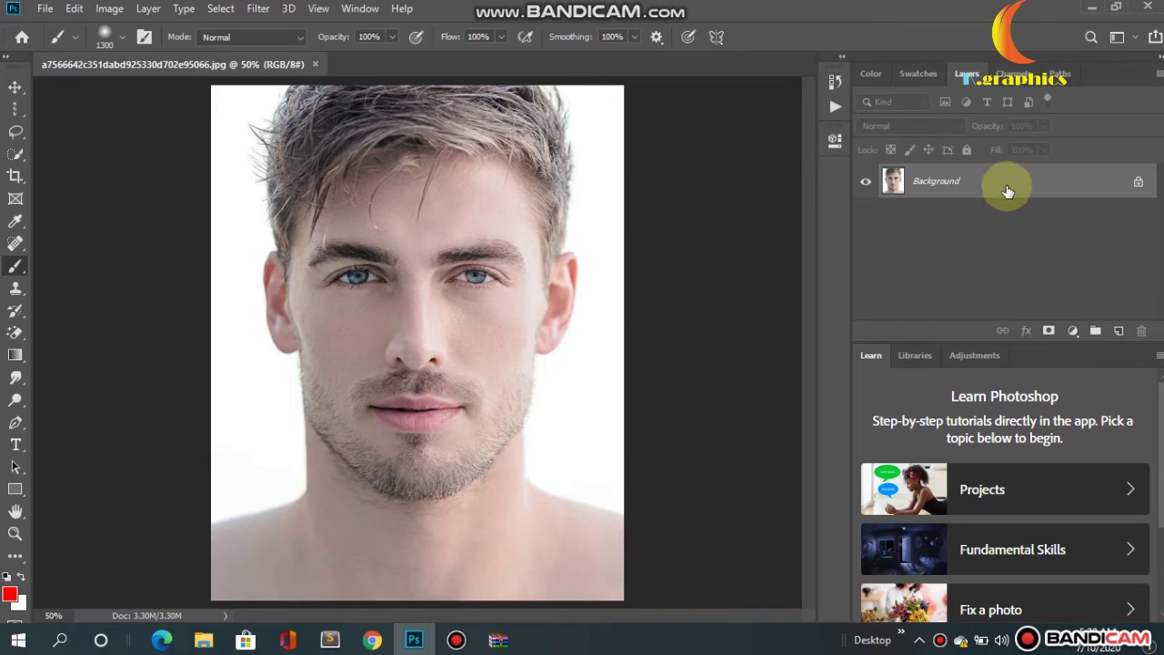
# Duplicate the Background layer and apply Shadows/Highlights with Shadows 35% and Highlights 0%.
pyautogui.moveTo(1010, 185); pyautogui.dragTo(1121, 333)
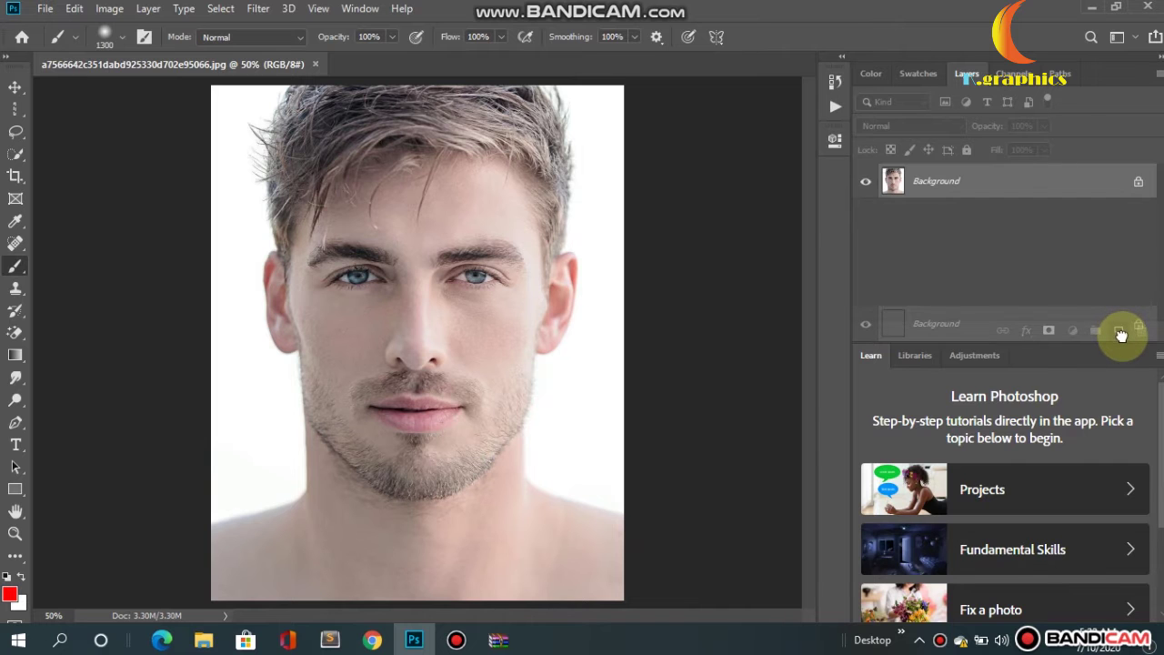
pyautogui.moveTo(1121, 335); pyautogui.dragTo(1125, 340)
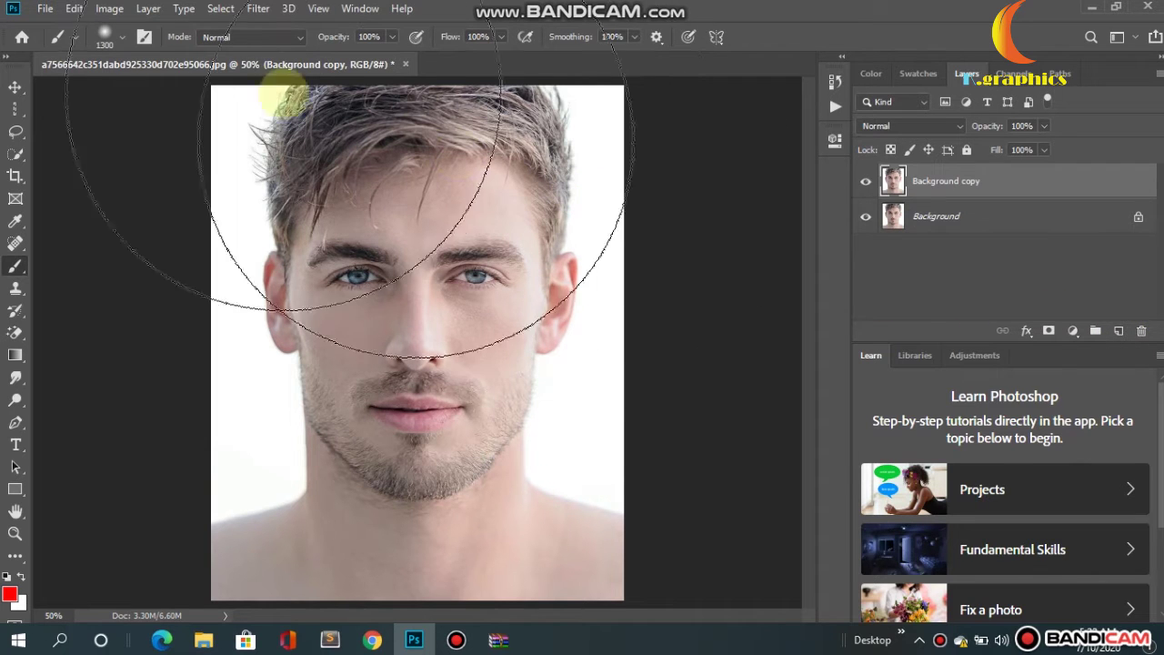
pyautogui.click(106, 10)
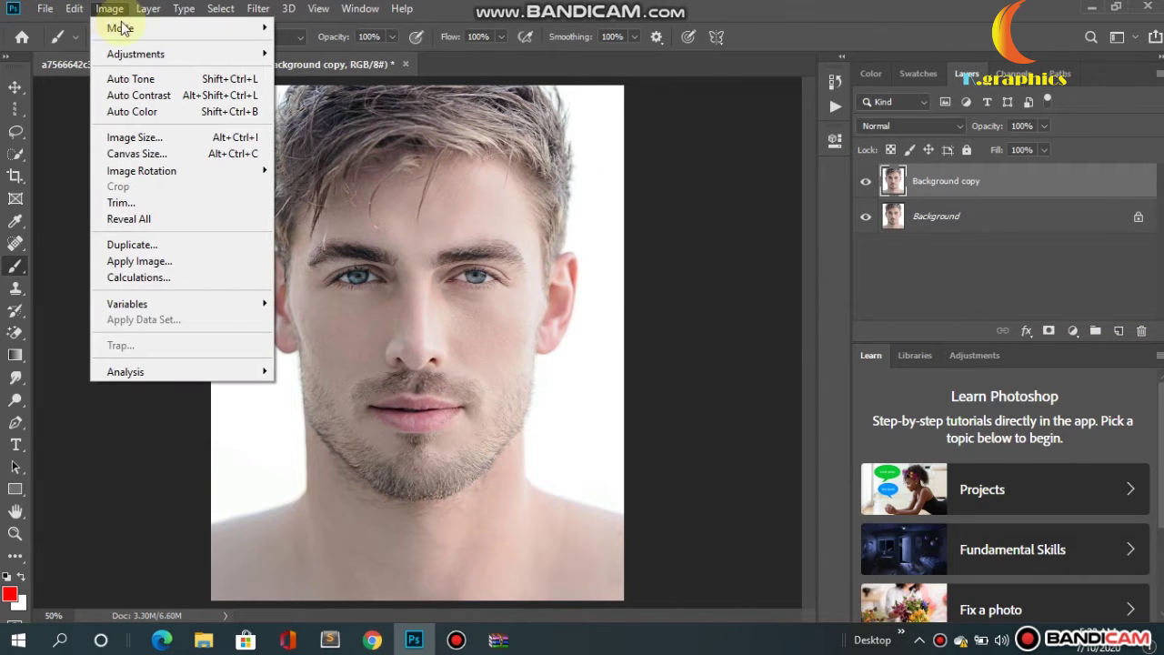
pyautogui.moveTo(136, 54)
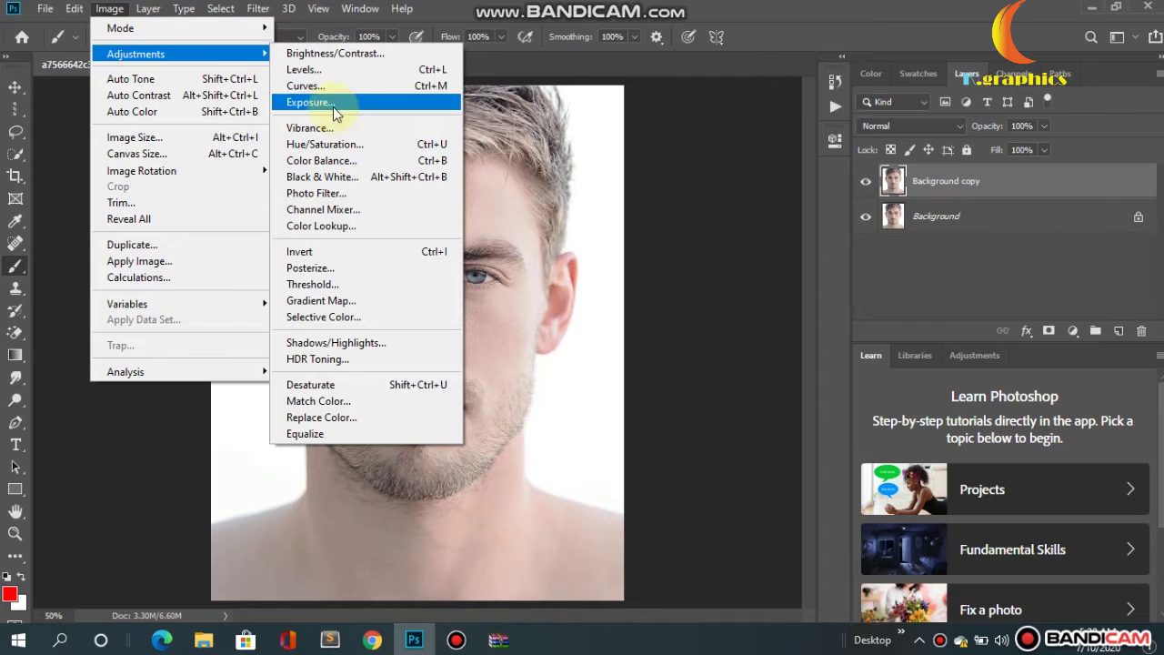
pyautogui.click(377, 346)
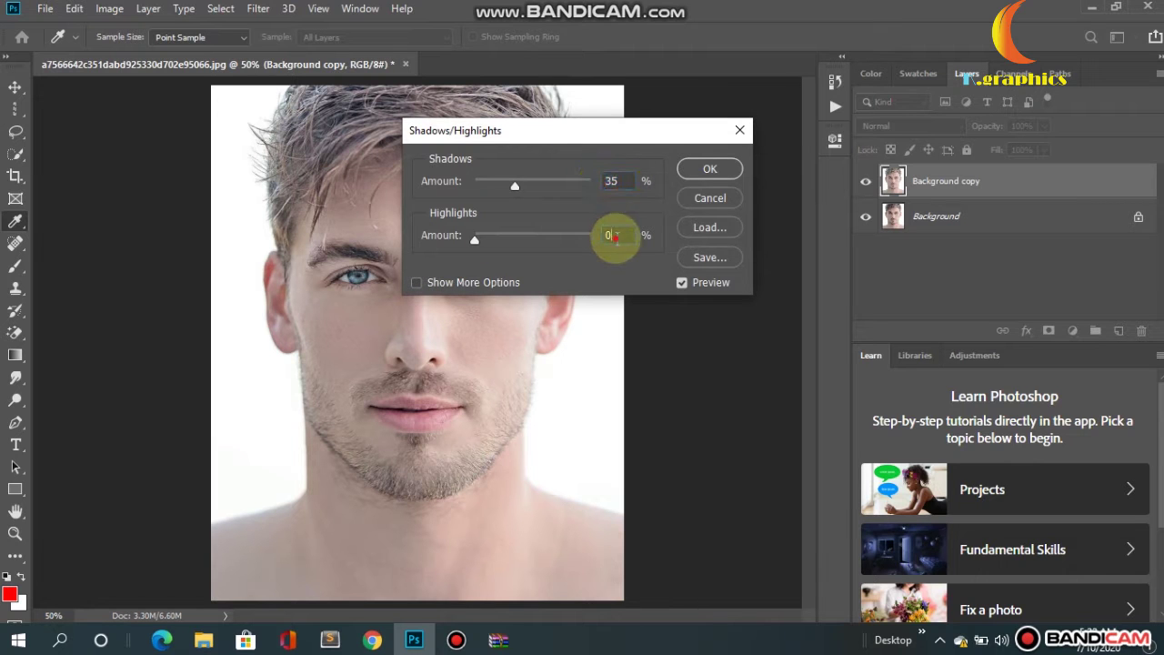
pyautogui.click(614, 235)
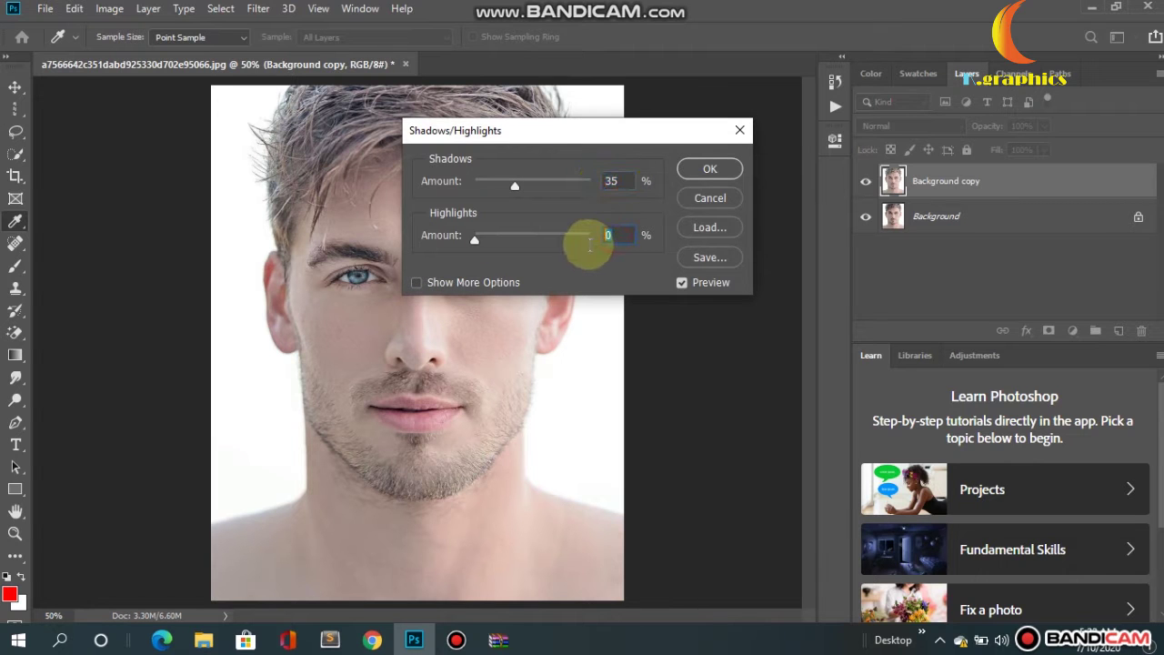
pyautogui.click(710, 171)
pyautogui.press('b')
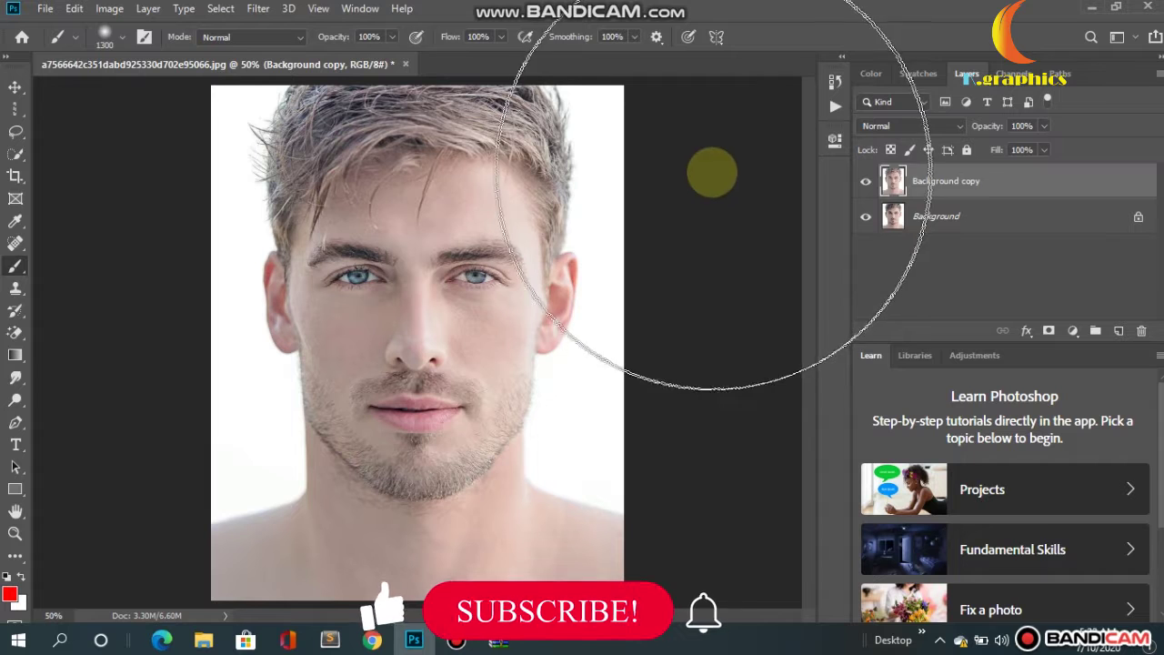
# Duplicate Background copy and apply a High Pass filter with 2.1-pixel radius.
pyautogui.moveTo(980, 184); pyautogui.dragTo(1123, 329)
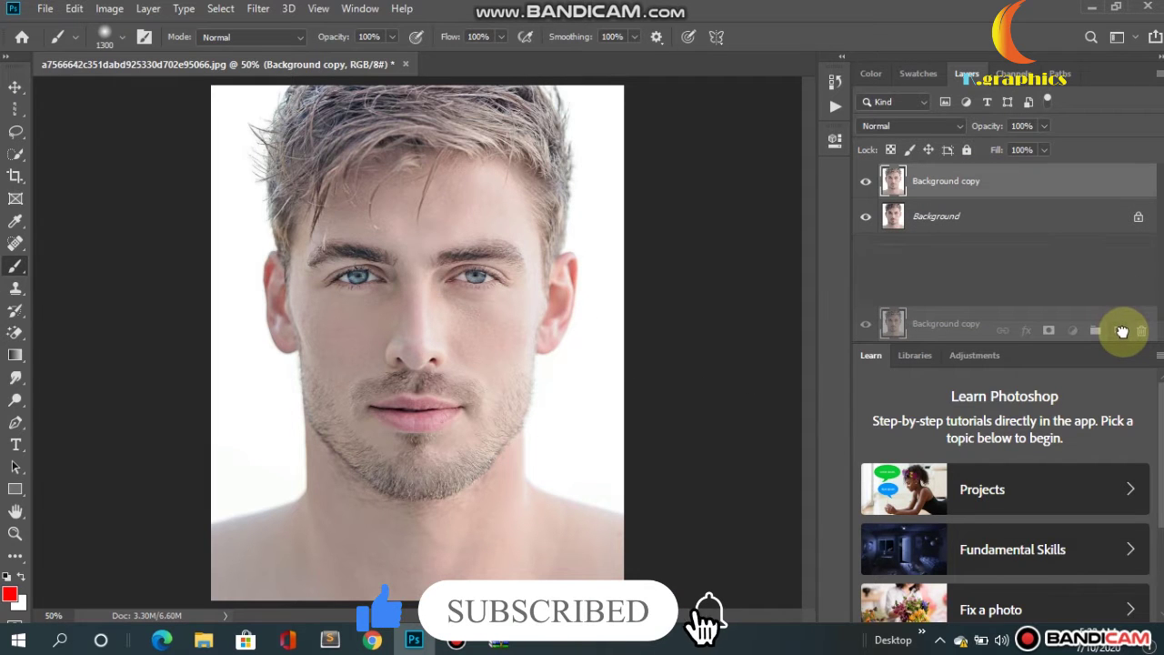
pyautogui.moveTo(1122, 330); pyautogui.dragTo(1120, 330)
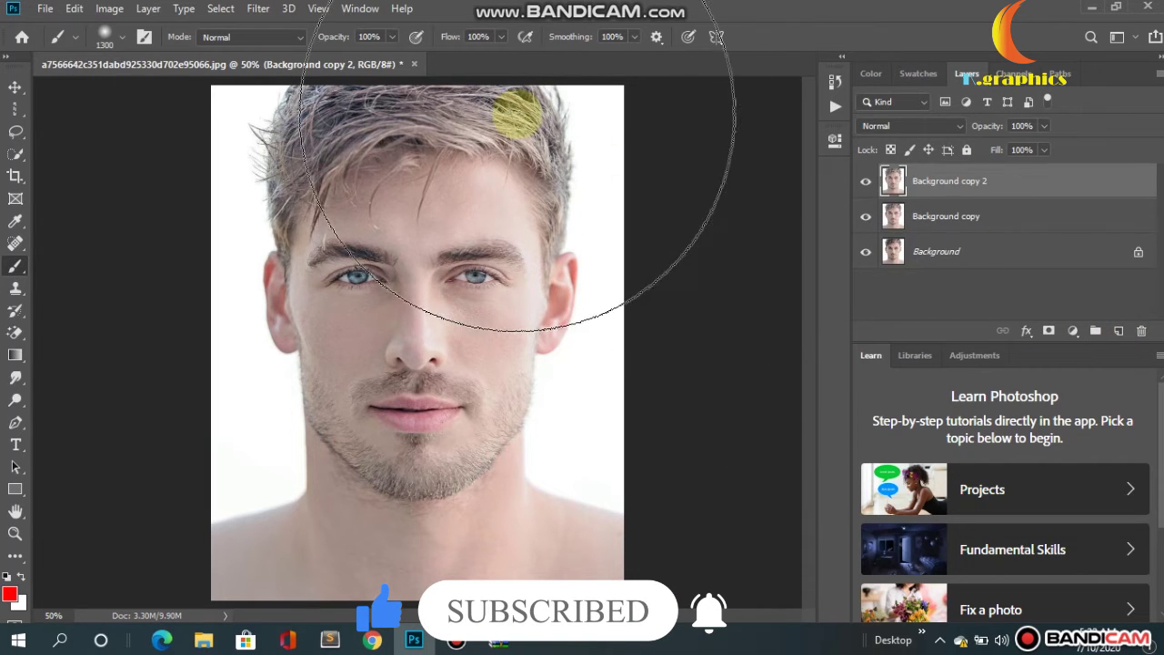
pyautogui.click(260, 9)
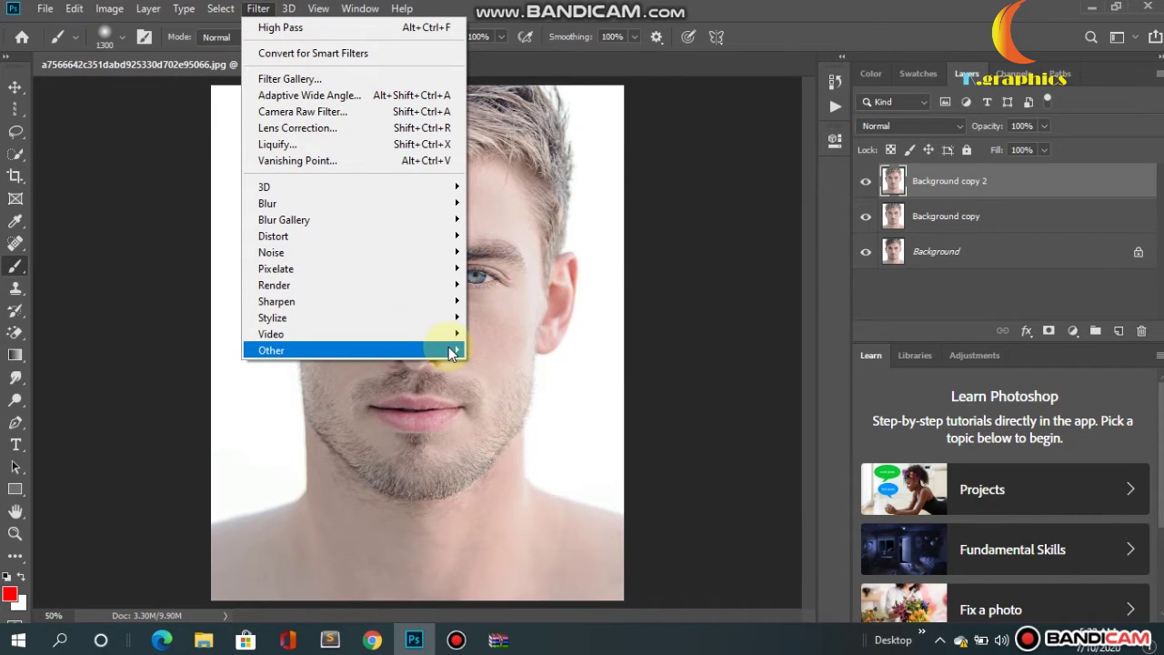
pyautogui.moveTo(271, 350)
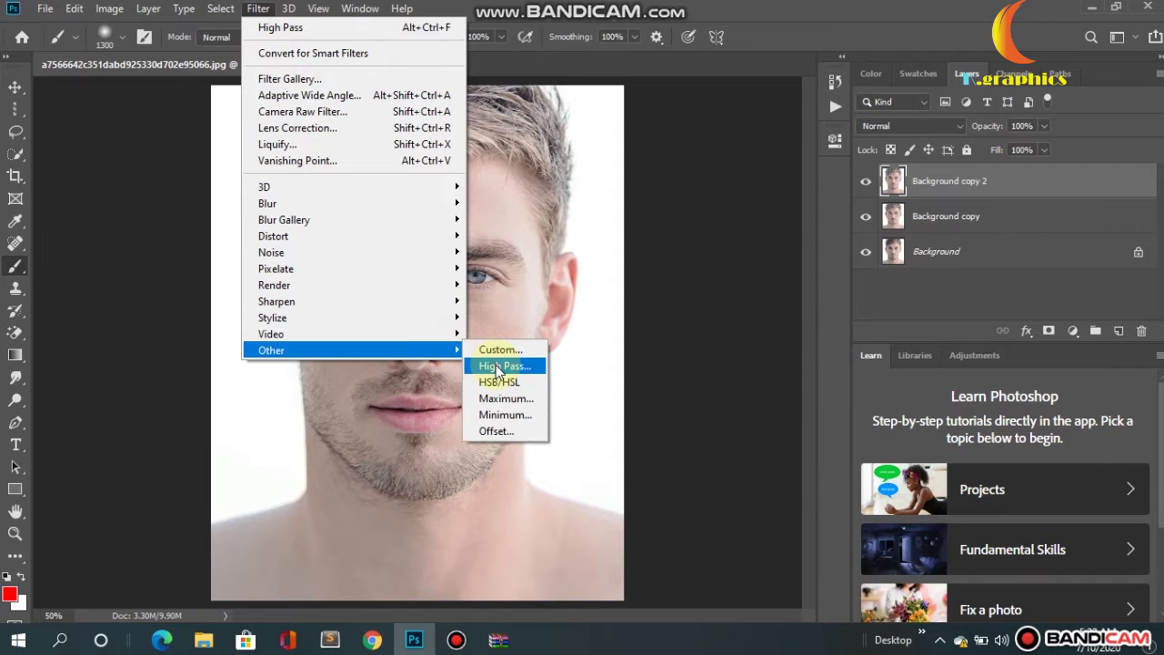
pyautogui.click(498, 368)
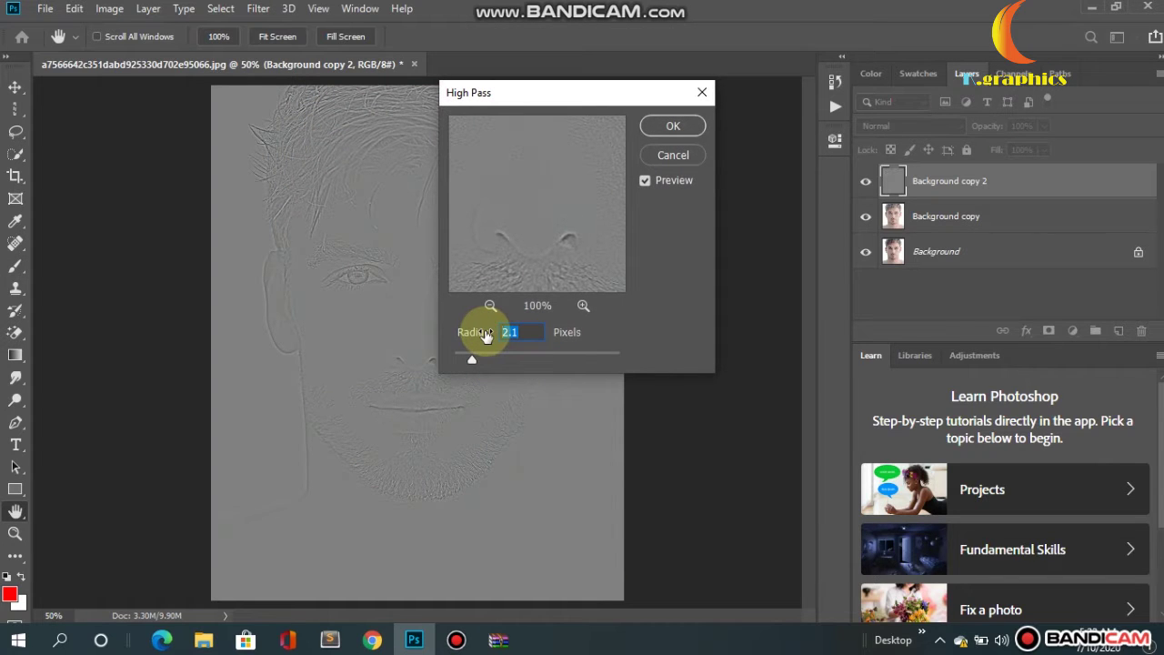
pyautogui.click(674, 127)
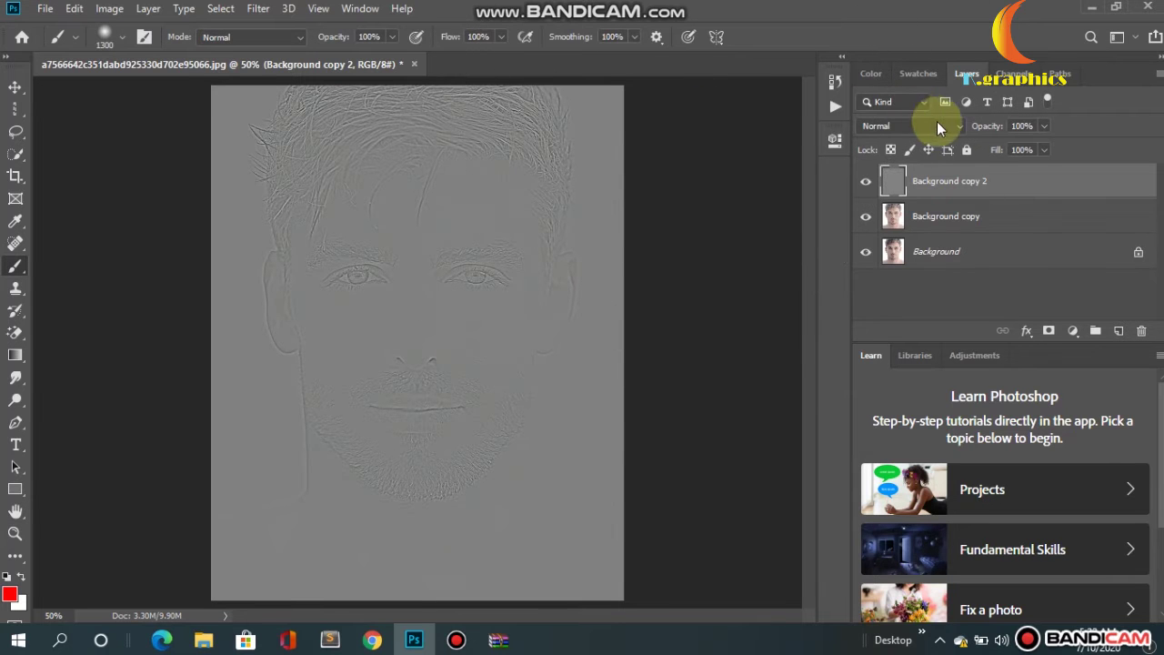
# Set the high-pass layer to Overlay blend mode and also select Background copy.
pyautogui.click(963, 126)
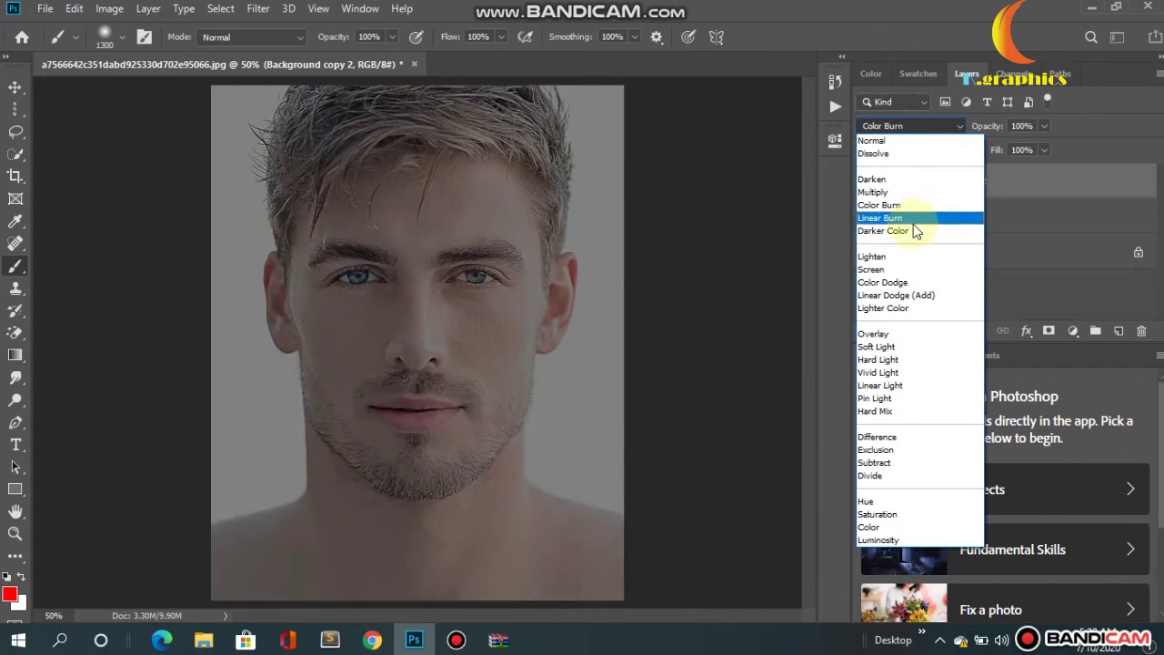
pyautogui.click(896, 335)
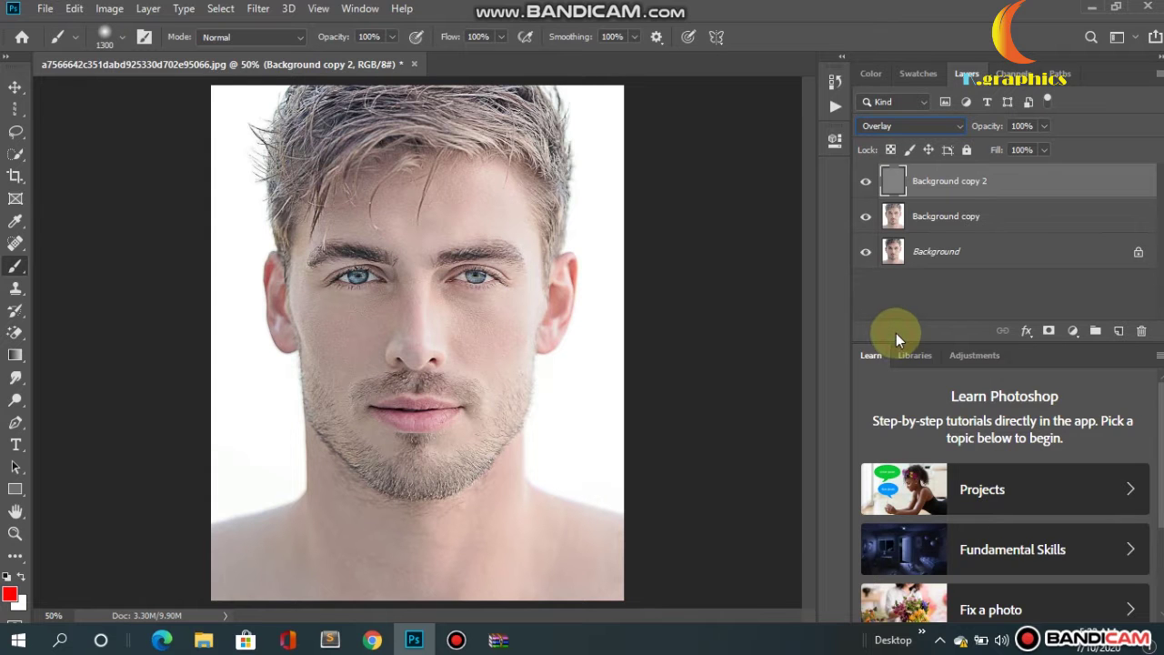
pyautogui.keyDown('shift'); pyautogui.click(1015, 207); pyautogui.keyUp('shift')
# Merge the two selected copies and apply Unsharp Mask at 100%, radius 2.0.
pyautogui.rightClick(1015, 207)
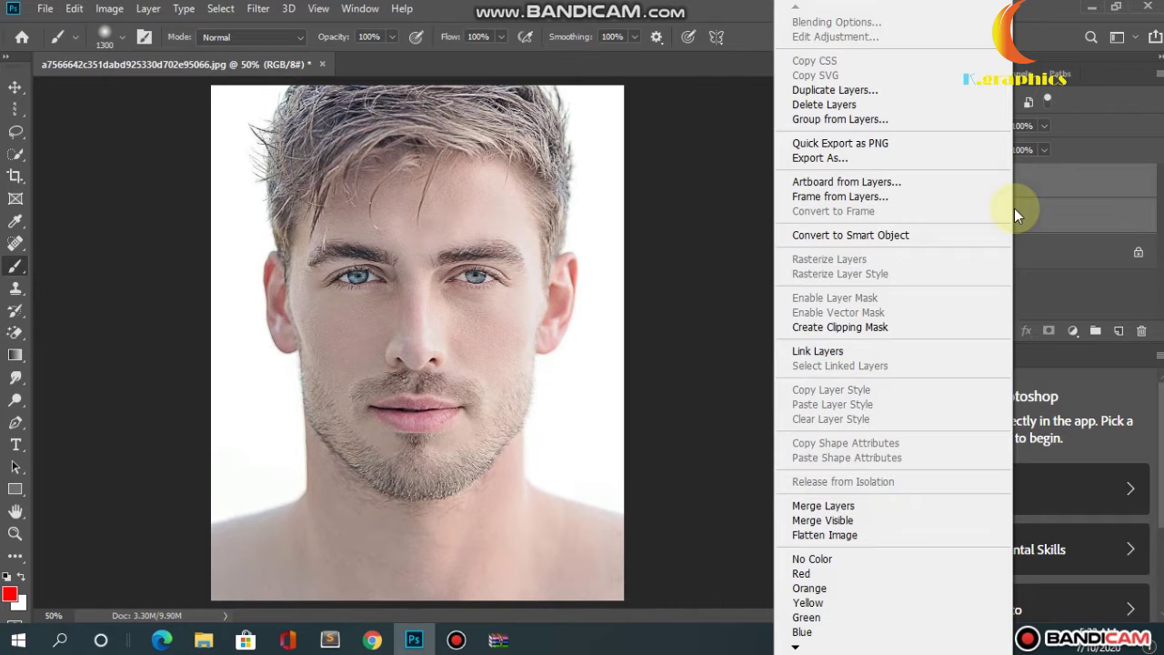
pyautogui.click(859, 506)
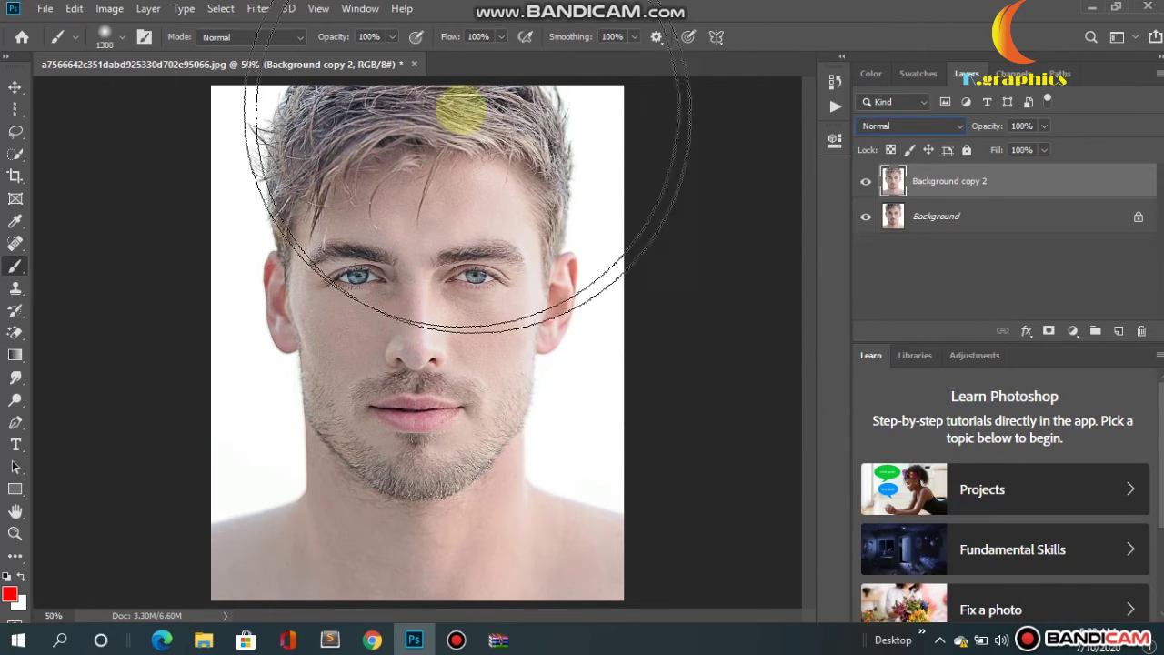
pyautogui.click(259, 9)
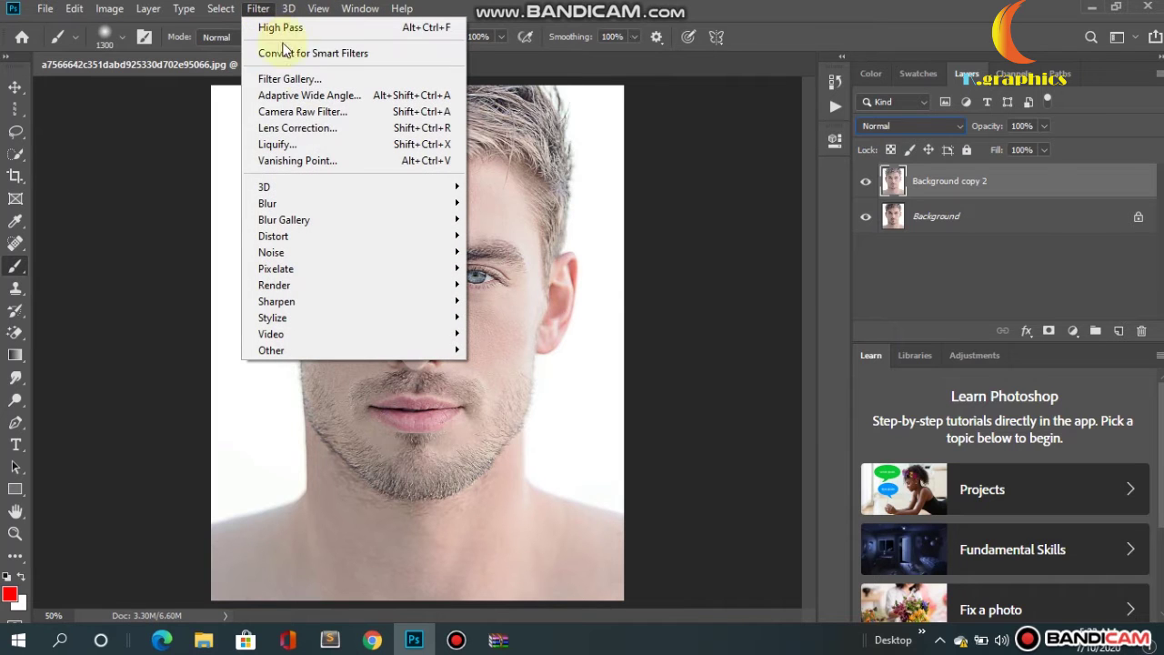
pyautogui.click(433, 305)
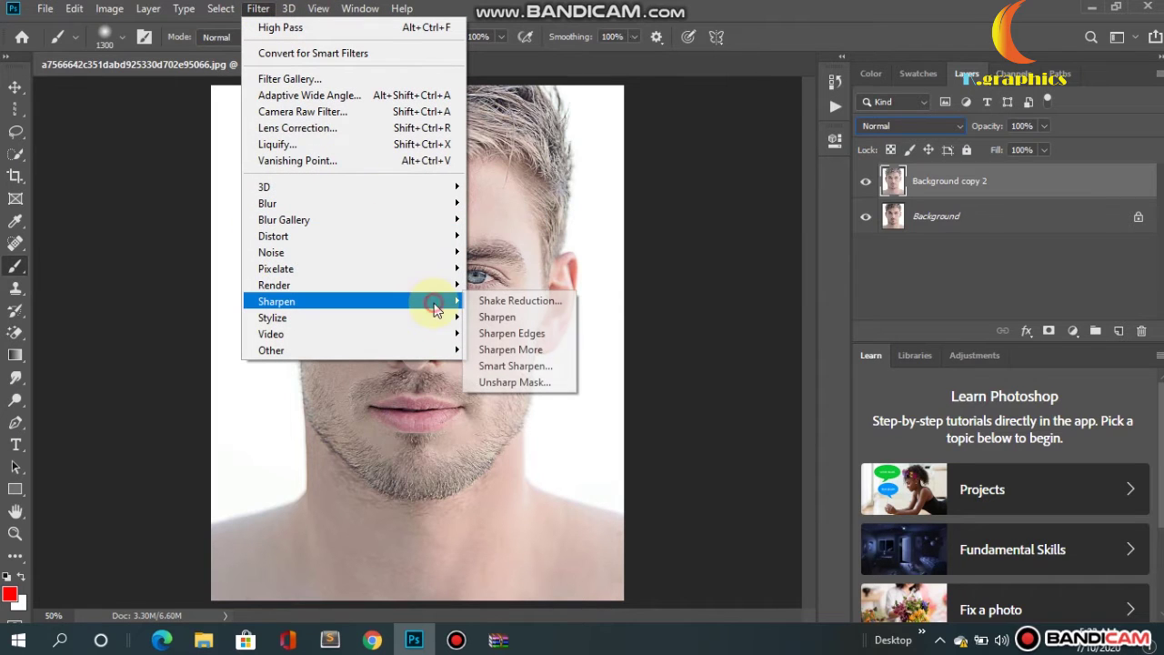
pyautogui.click(521, 382)
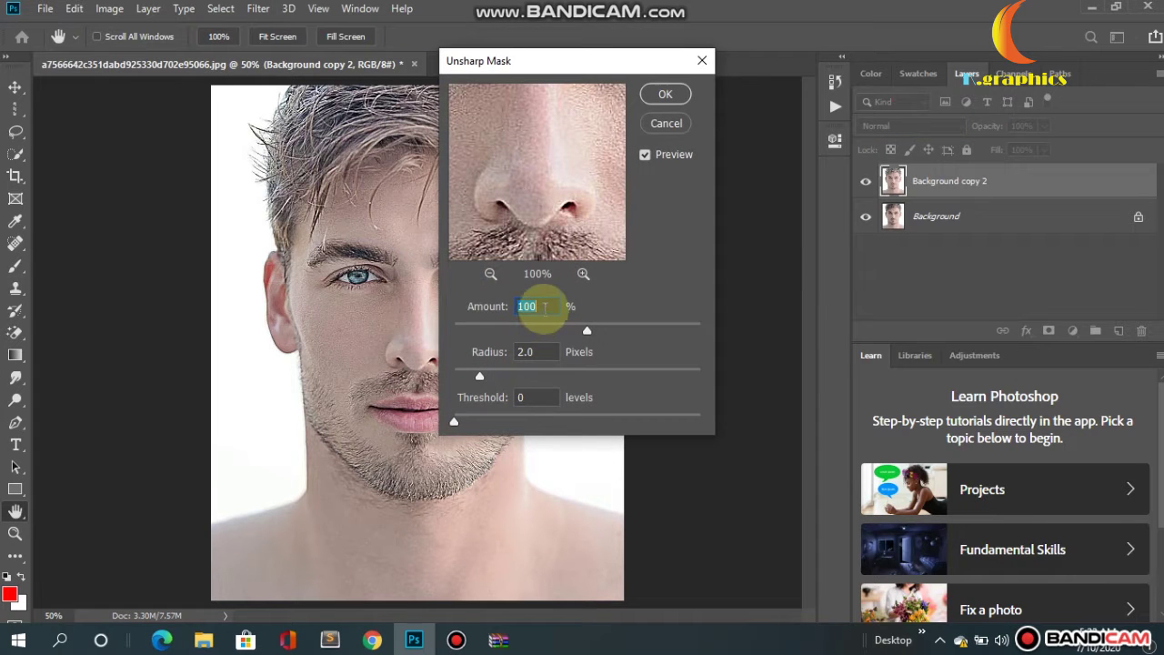
pyautogui.doubleClick(515, 352)
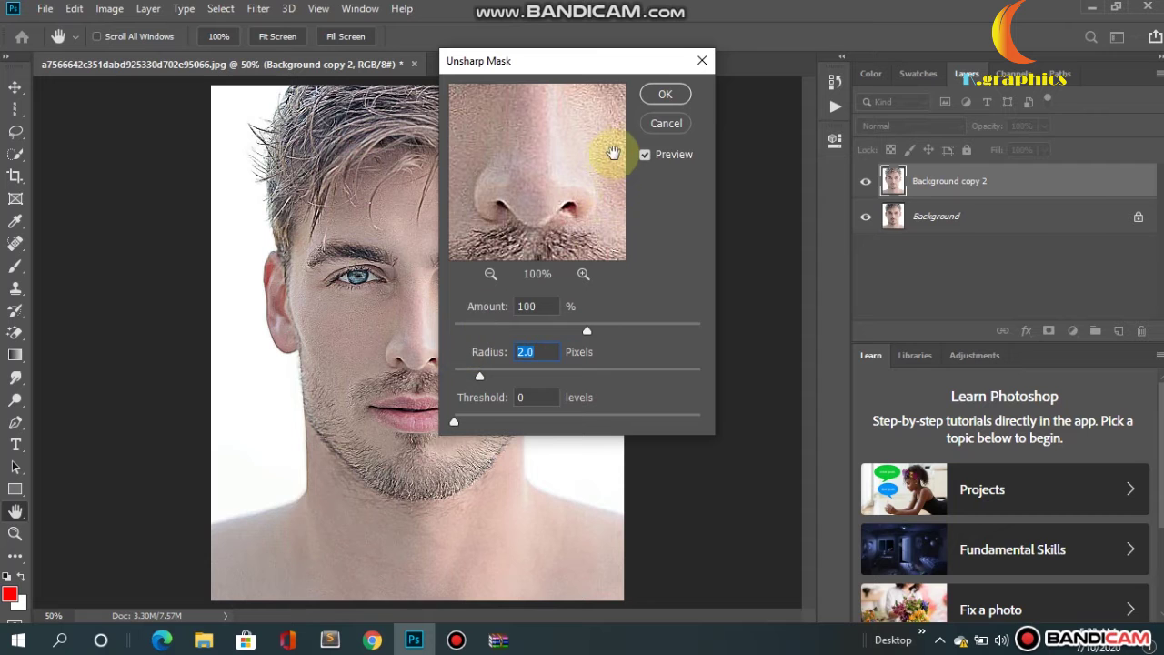
pyautogui.click(665, 96)
pyautogui.press('b')
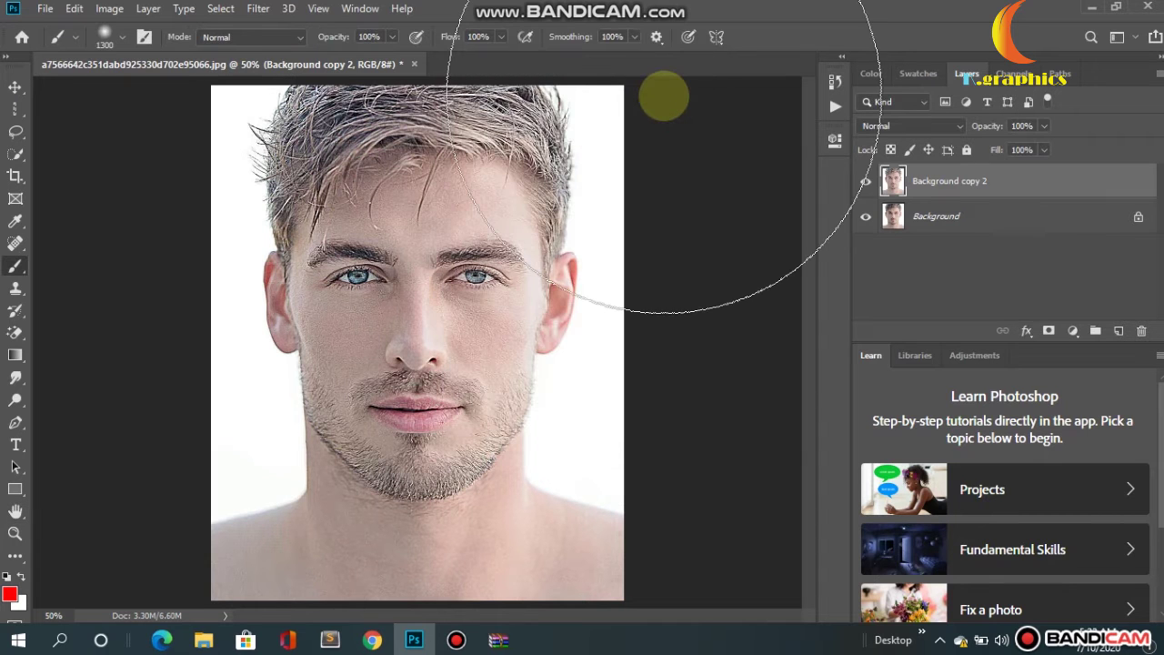
# Apply the Diffuse filter in Anisotropic mode to Background copy 2.
pyautogui.click(267, 12)
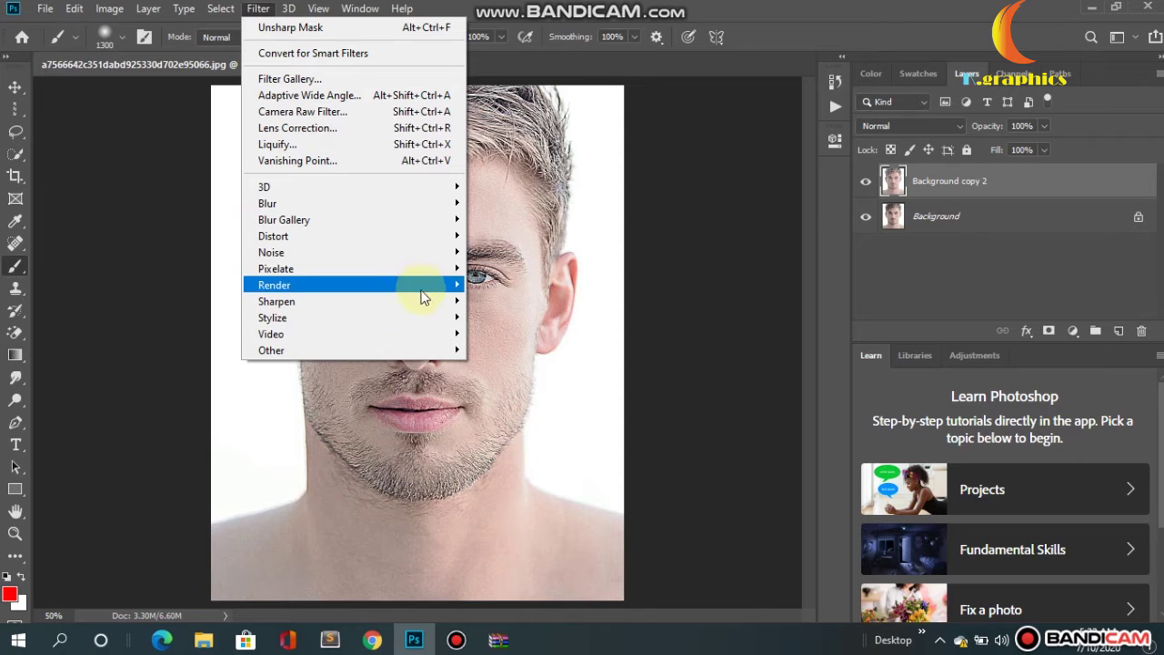
pyautogui.moveTo(273, 318)
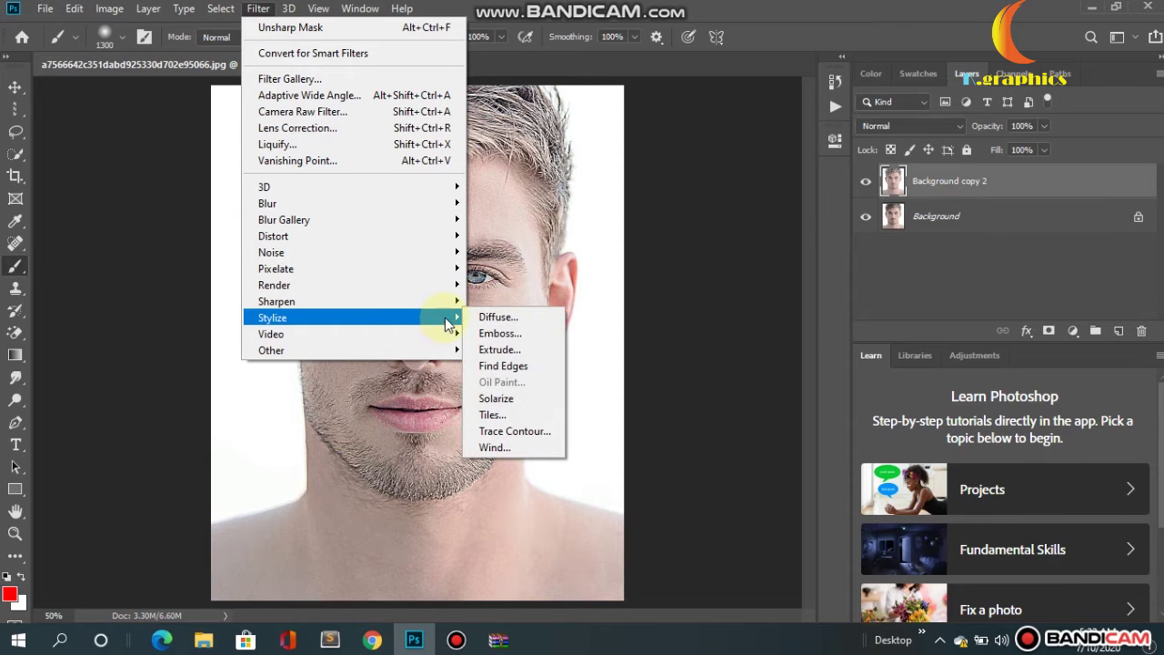
pyautogui.click(496, 317)
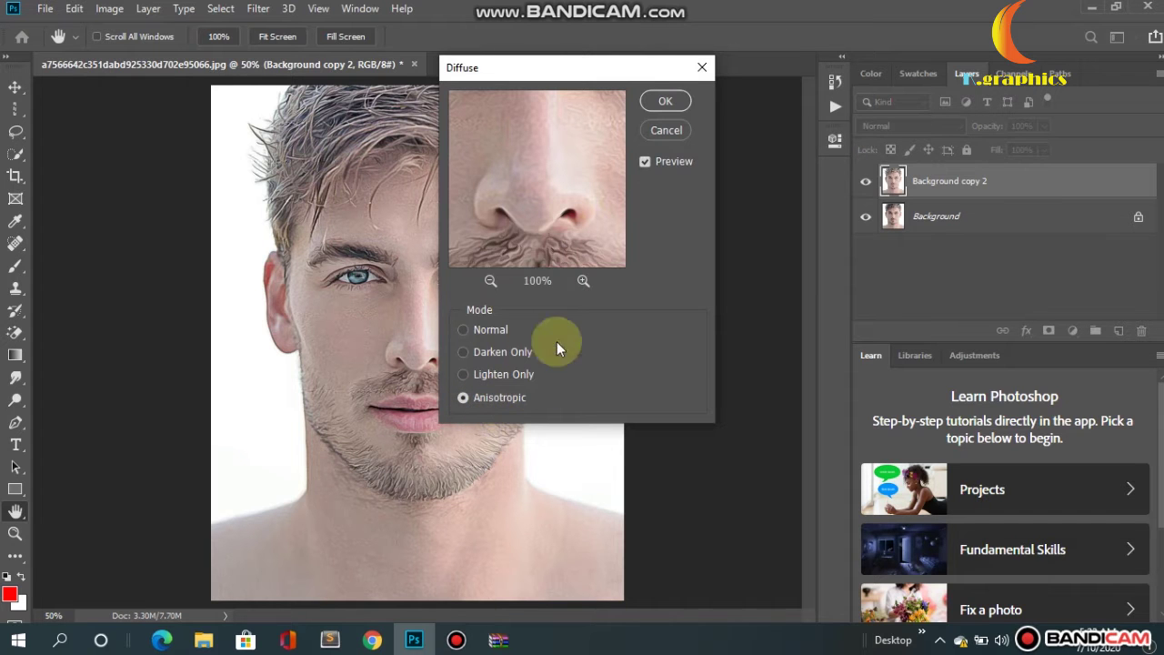
pyautogui.click(665, 101)
pyautogui.press('b')
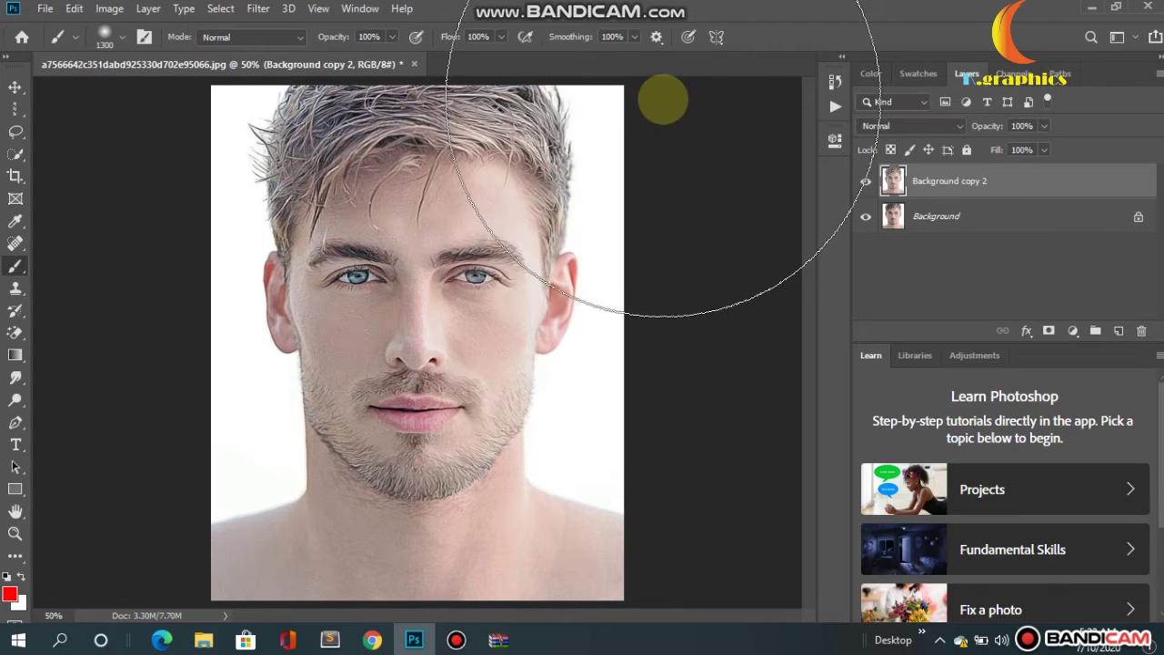
# Twice rotate the canvas 90° clockwise and reapply Diffuse, leaving the portrait upside down.
pyautogui.click(110, 9)
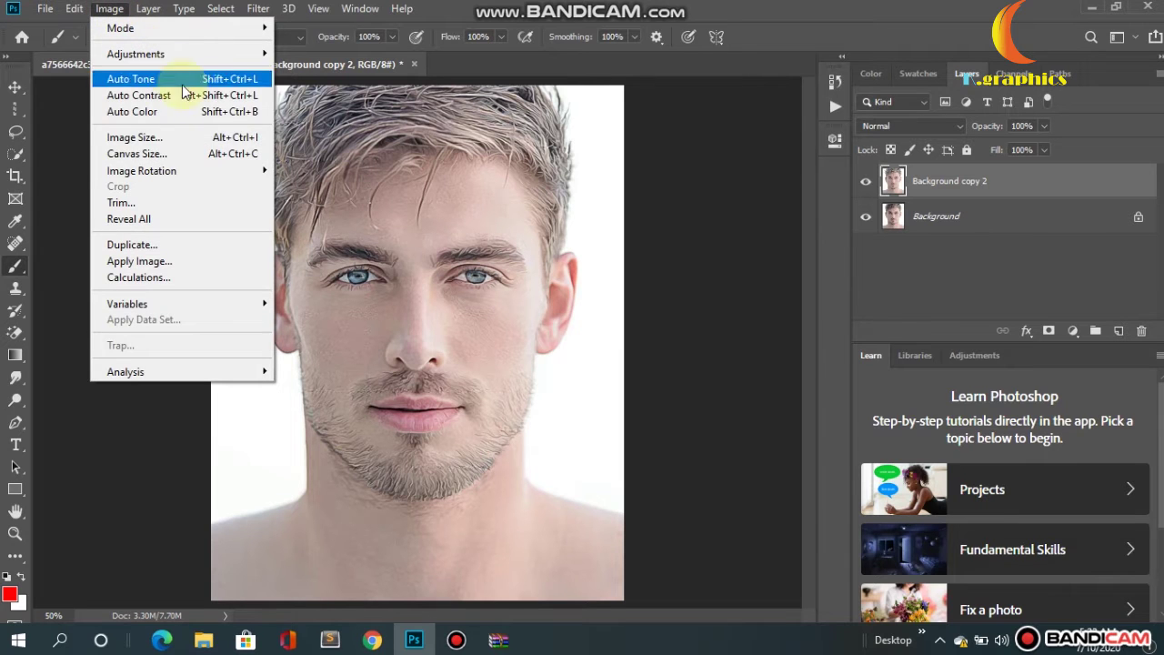
pyautogui.moveTo(142, 171)
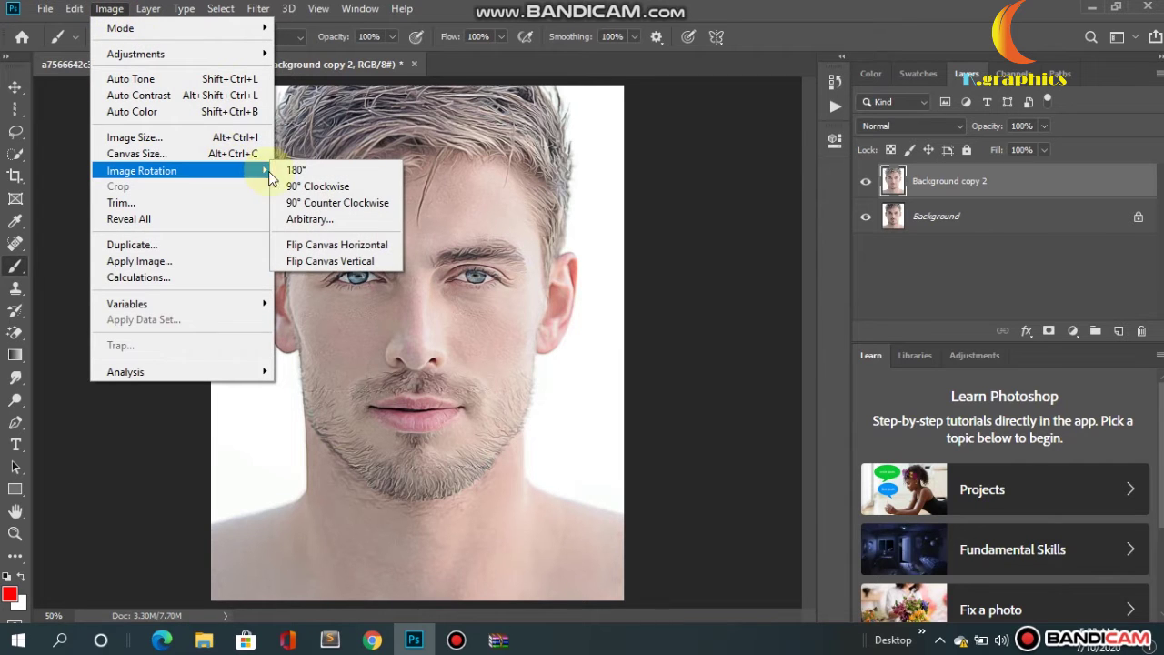
pyautogui.click(331, 188)
pyautogui.click(261, 9)
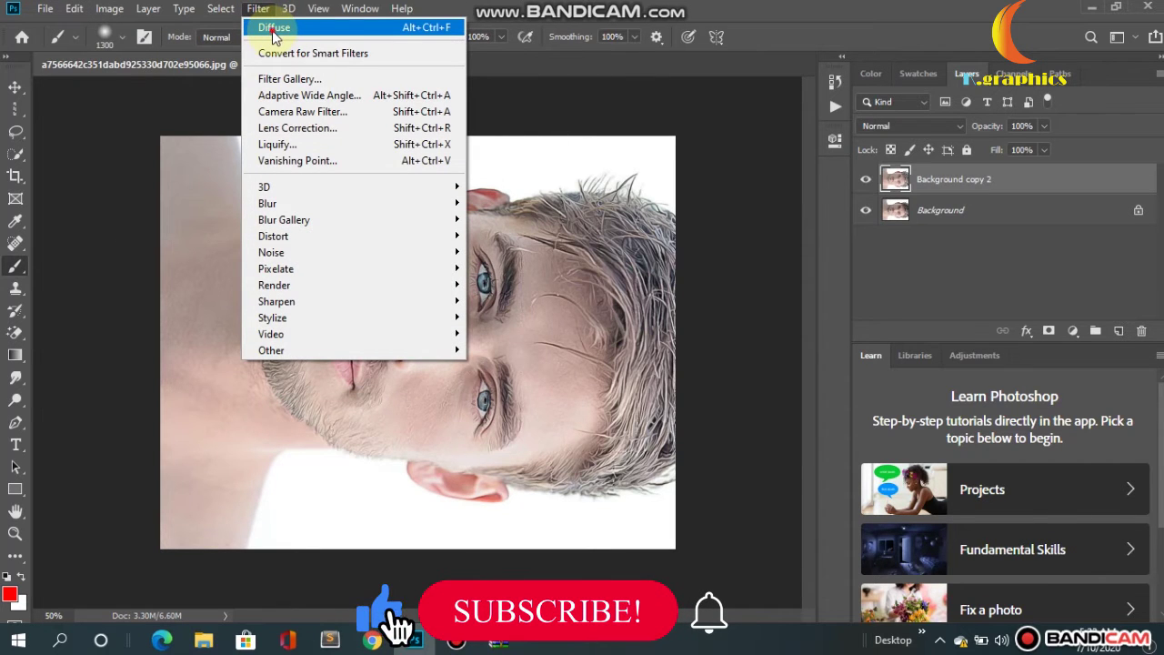
pyautogui.click(274, 33)
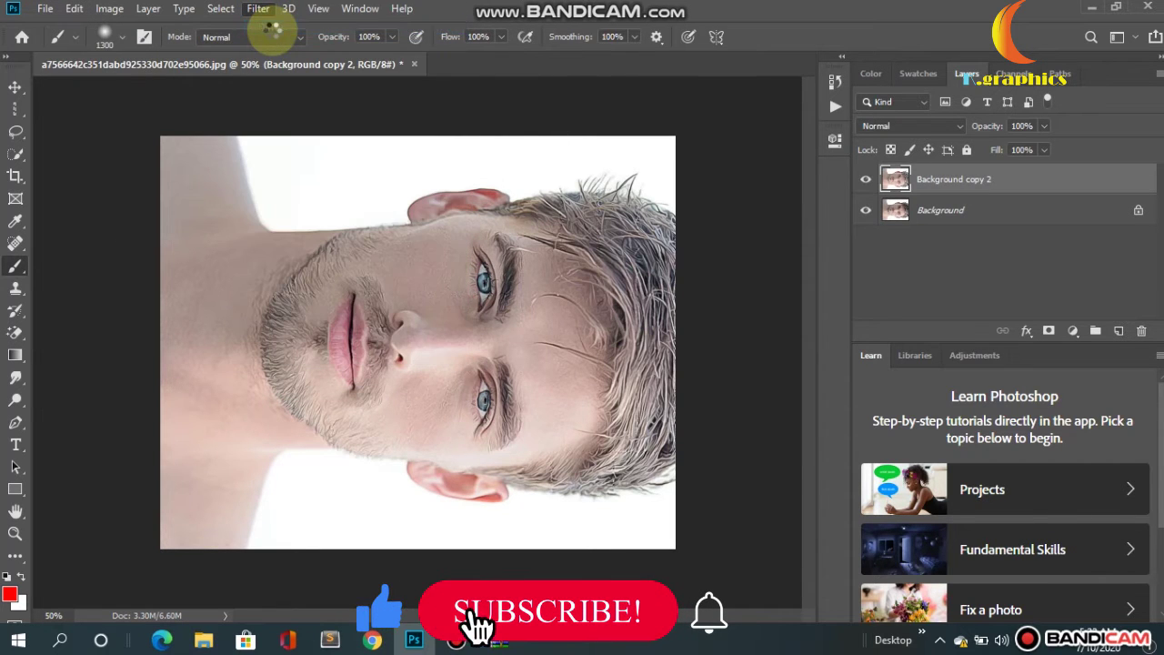
pyautogui.click(110, 9)
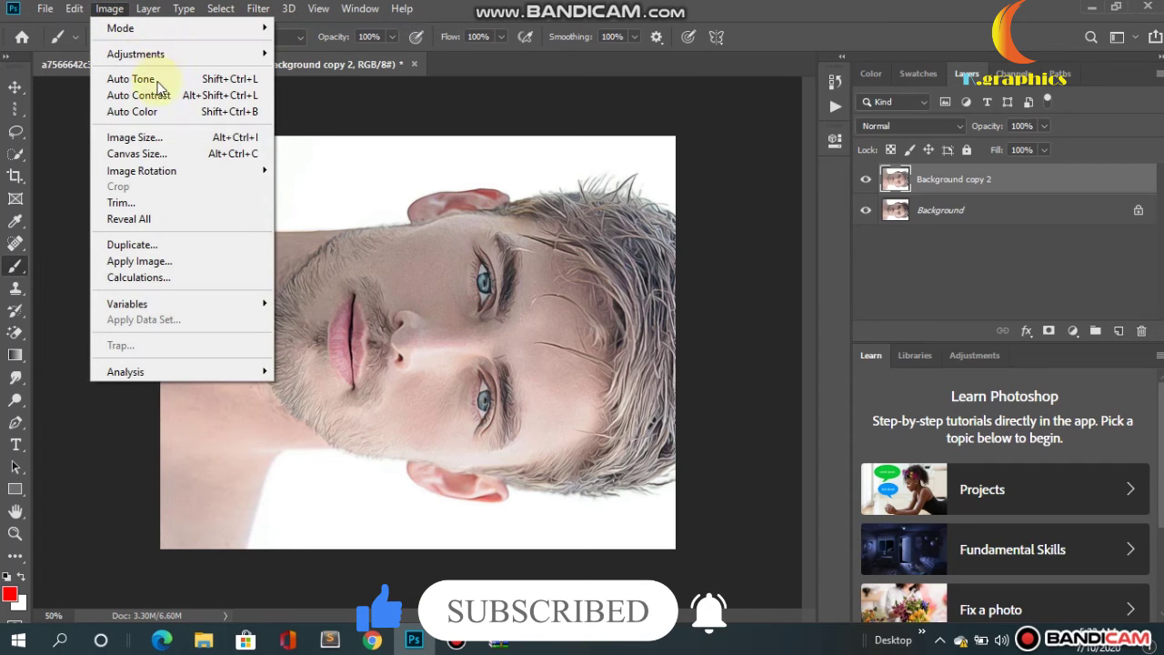
pyautogui.moveTo(142, 171)
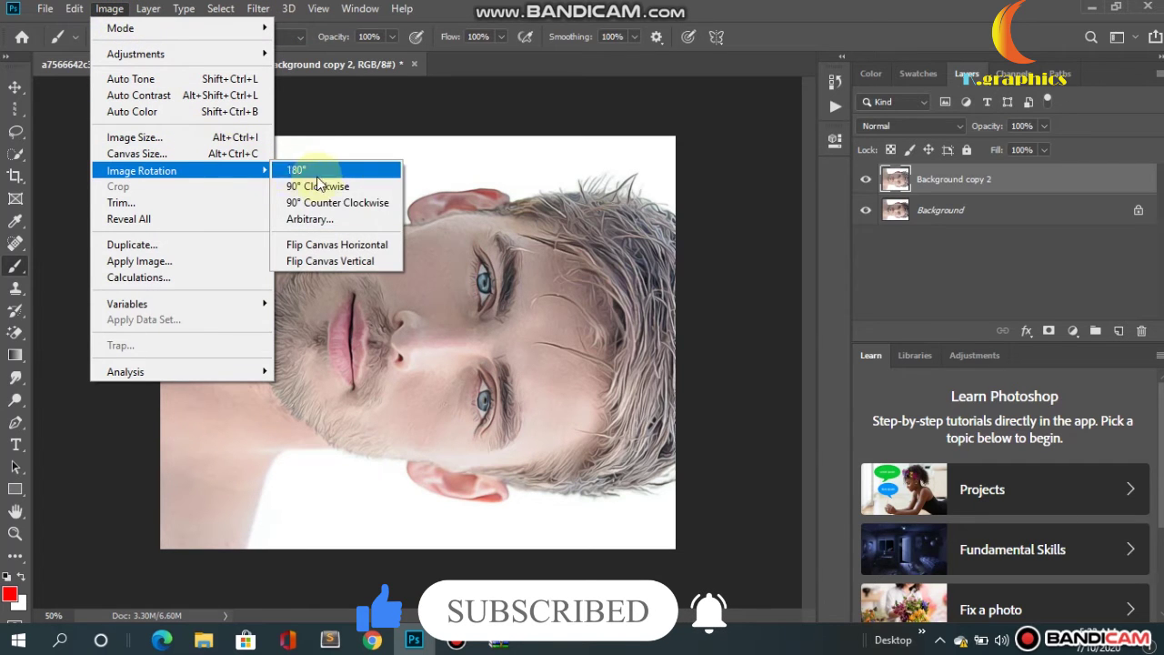
pyautogui.click(322, 186)
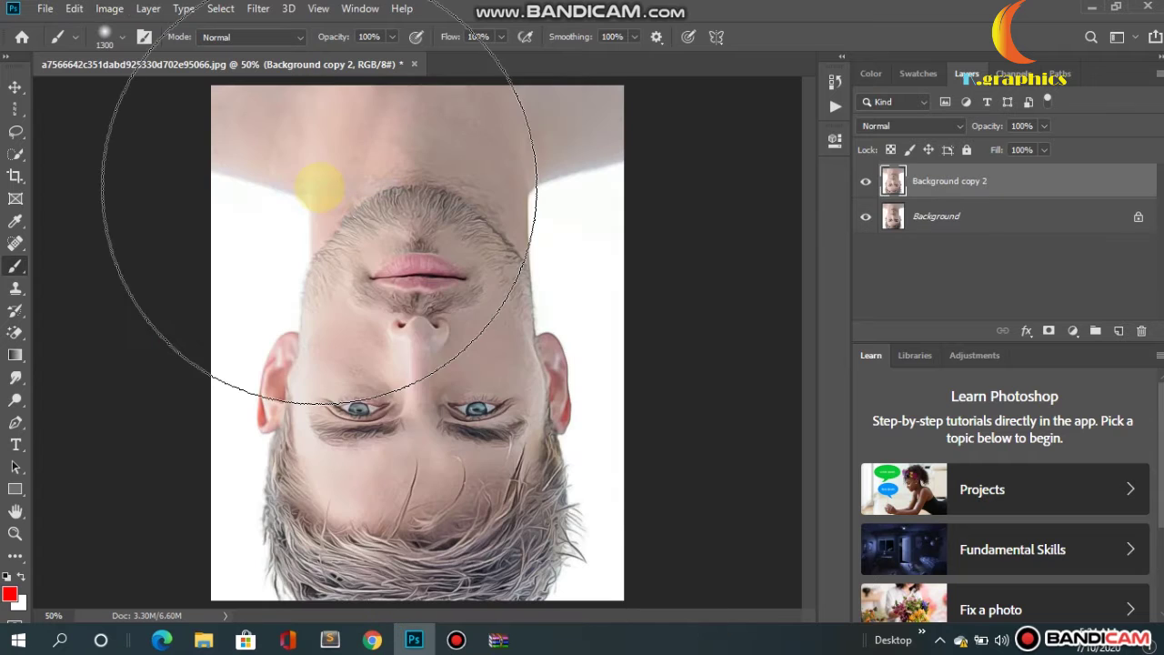
pyautogui.click(259, 9)
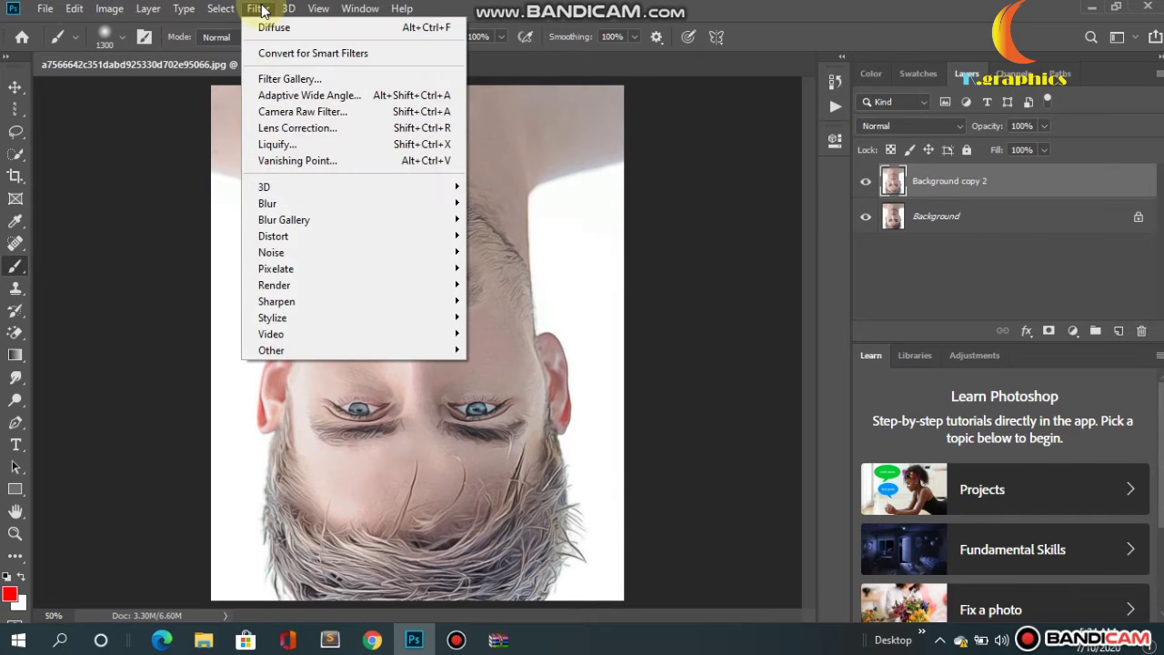
pyautogui.click(260, 9)
pyautogui.click(259, 10)
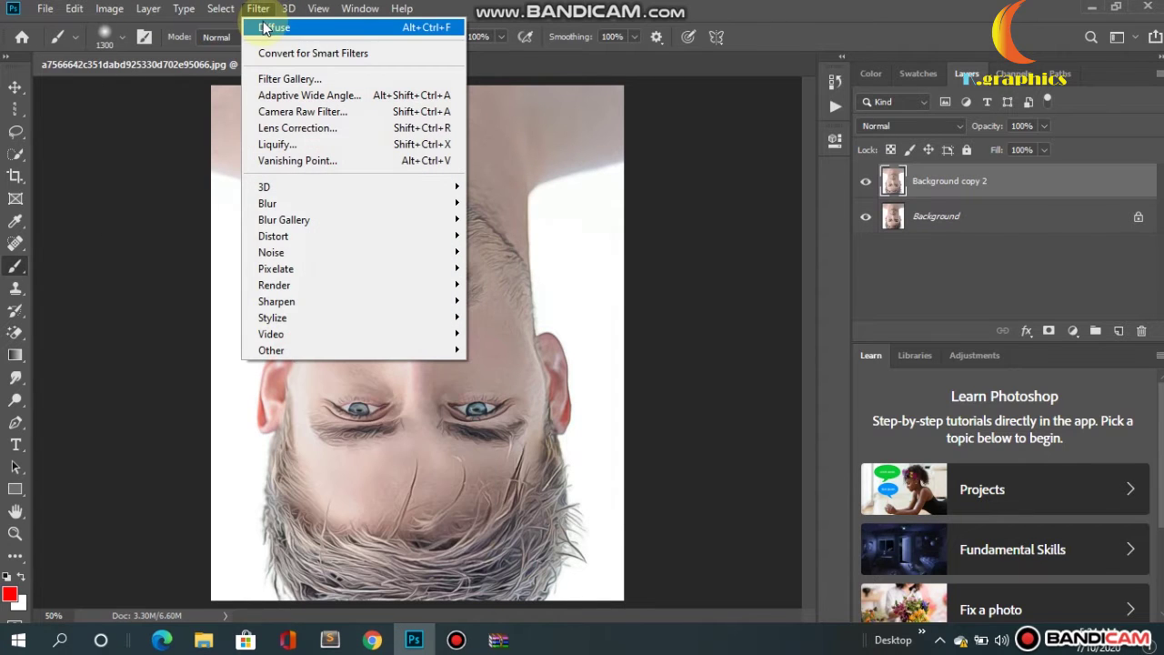
pyautogui.click(282, 33)
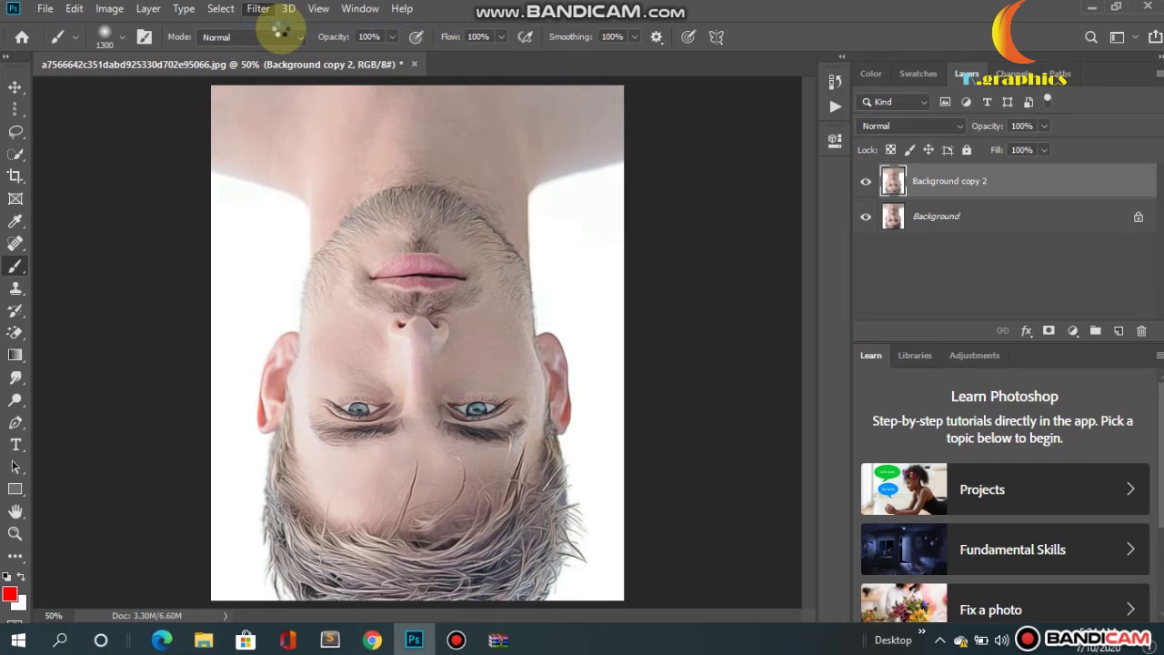
# Rotate 90° clockwise and reapply Diffuse twice more, returning the portrait upright.
pyautogui.click(108, 11)
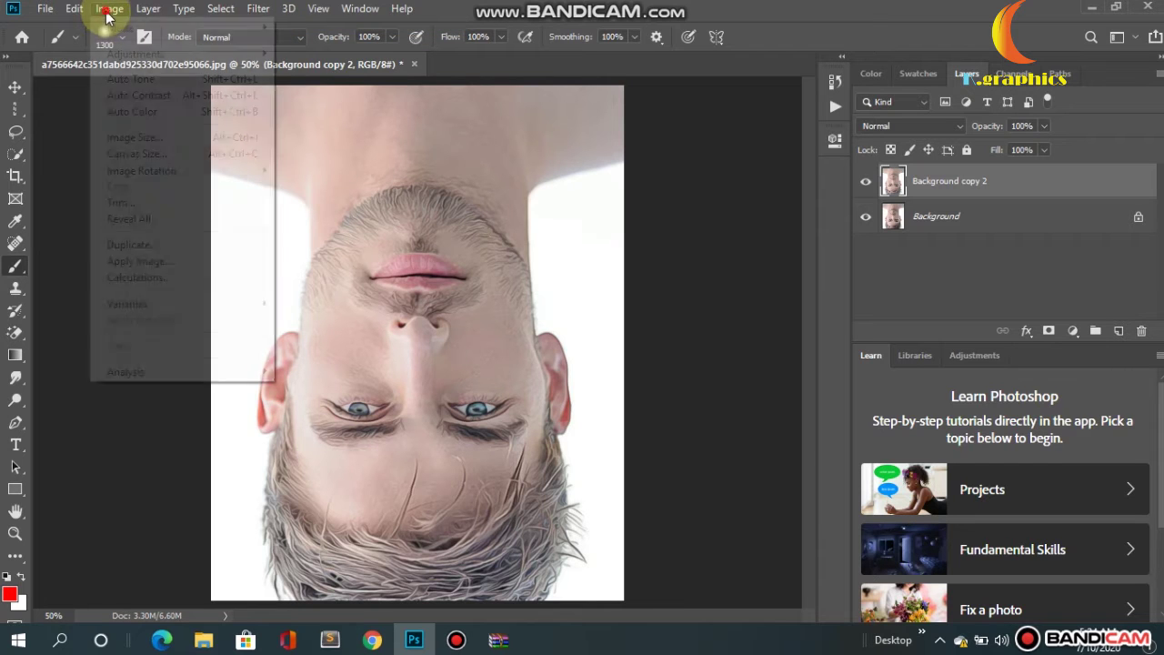
pyautogui.moveTo(142, 171)
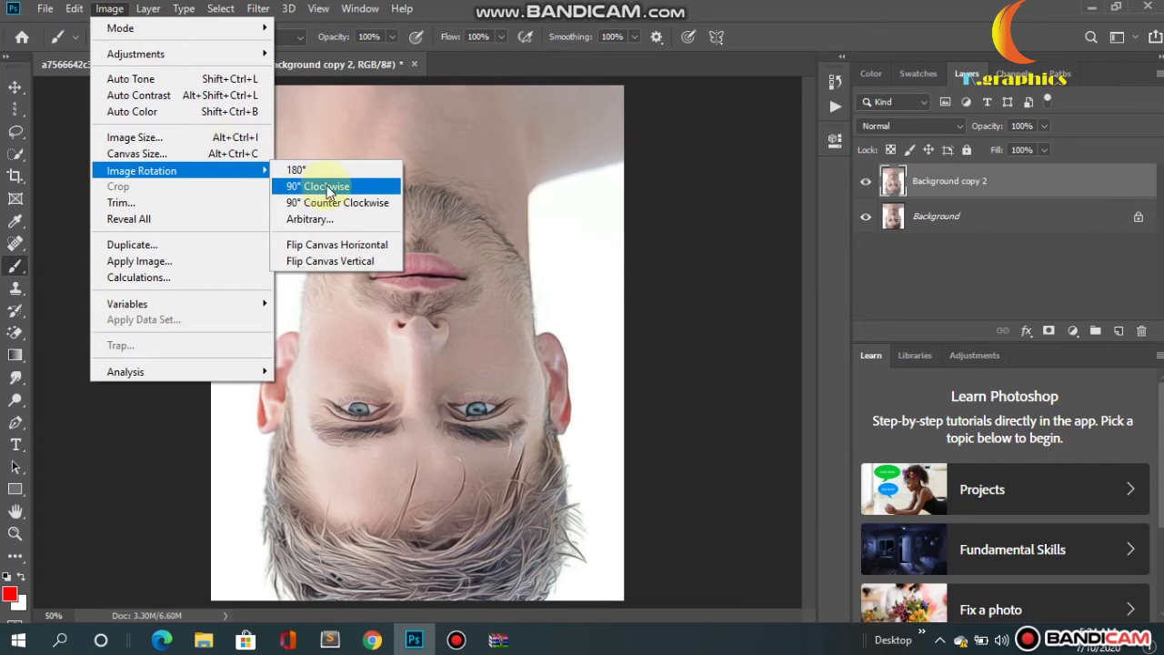
pyautogui.click(329, 191)
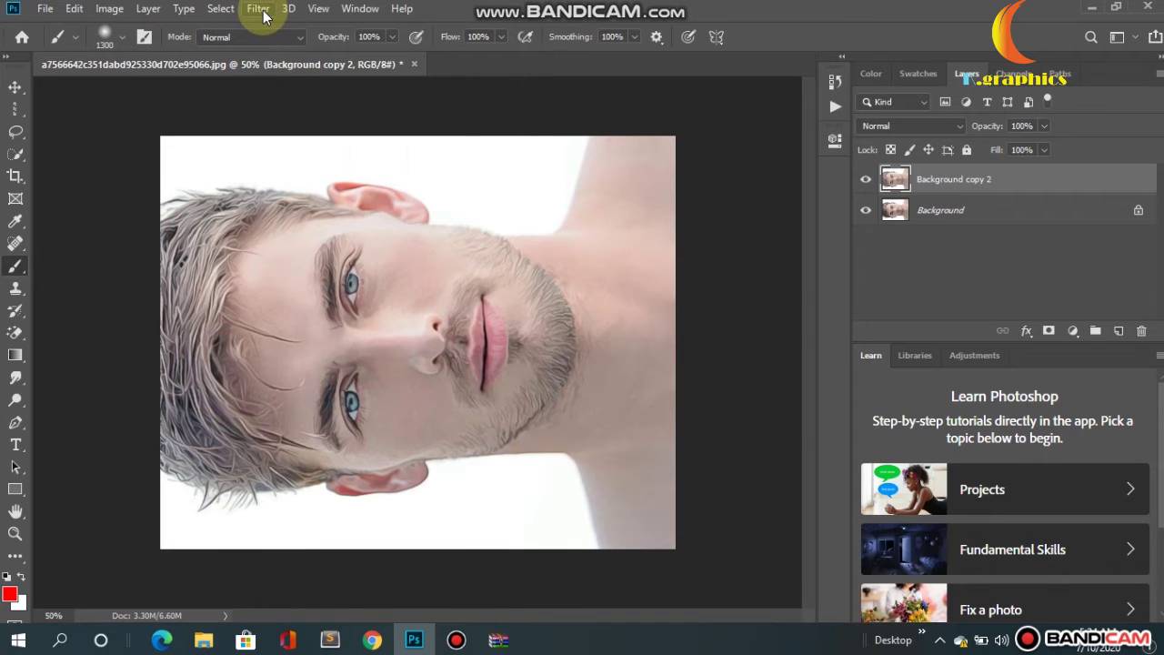
pyautogui.click(264, 13)
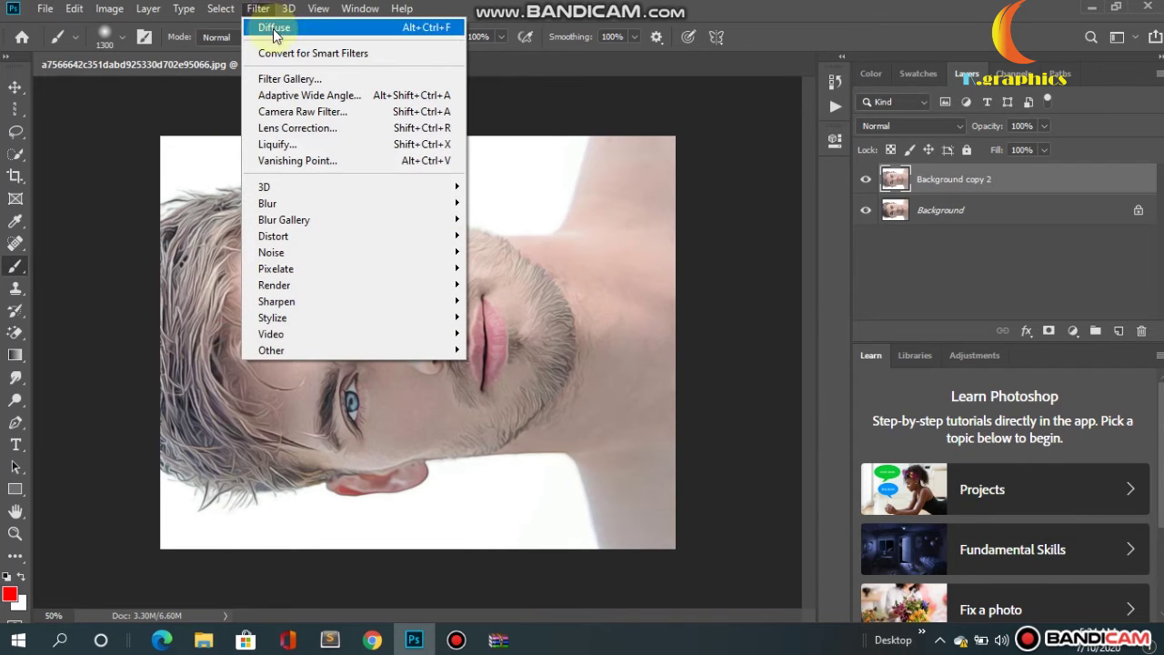
pyautogui.click(274, 29)
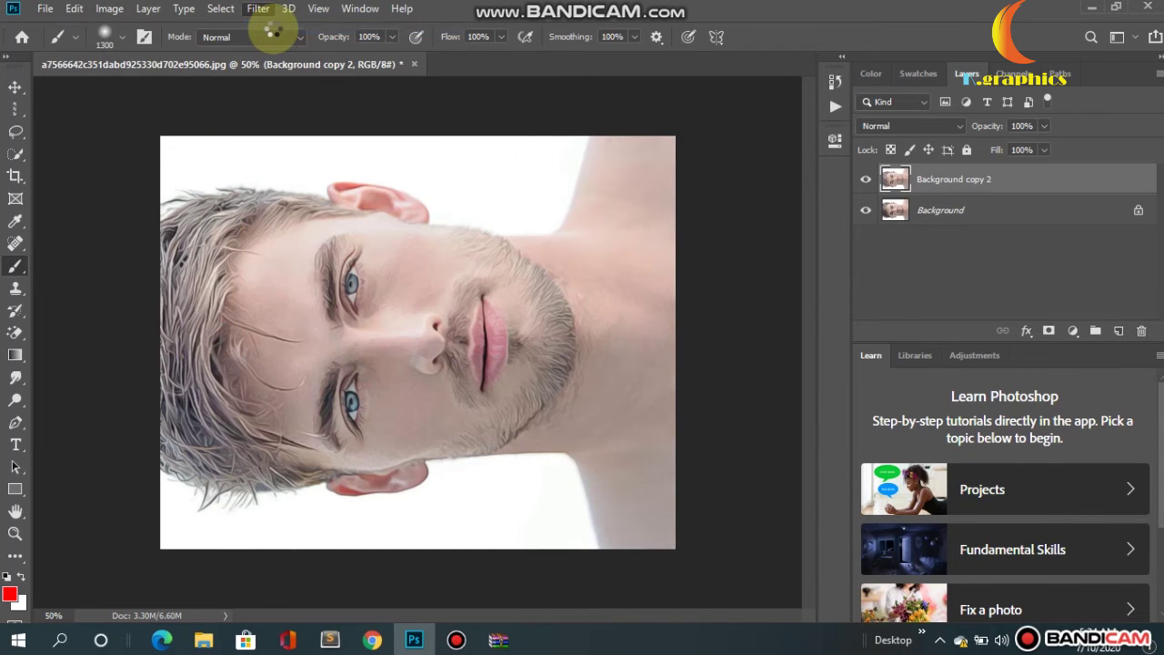
pyautogui.click(112, 11)
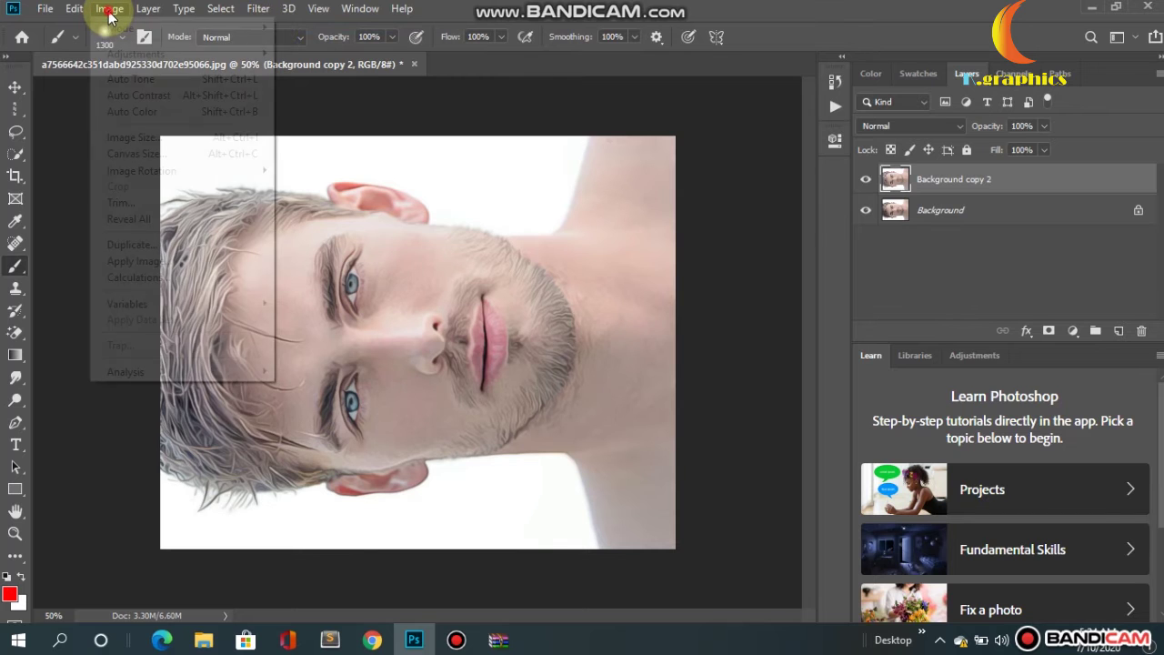
pyautogui.moveTo(142, 171)
pyautogui.click(329, 196)
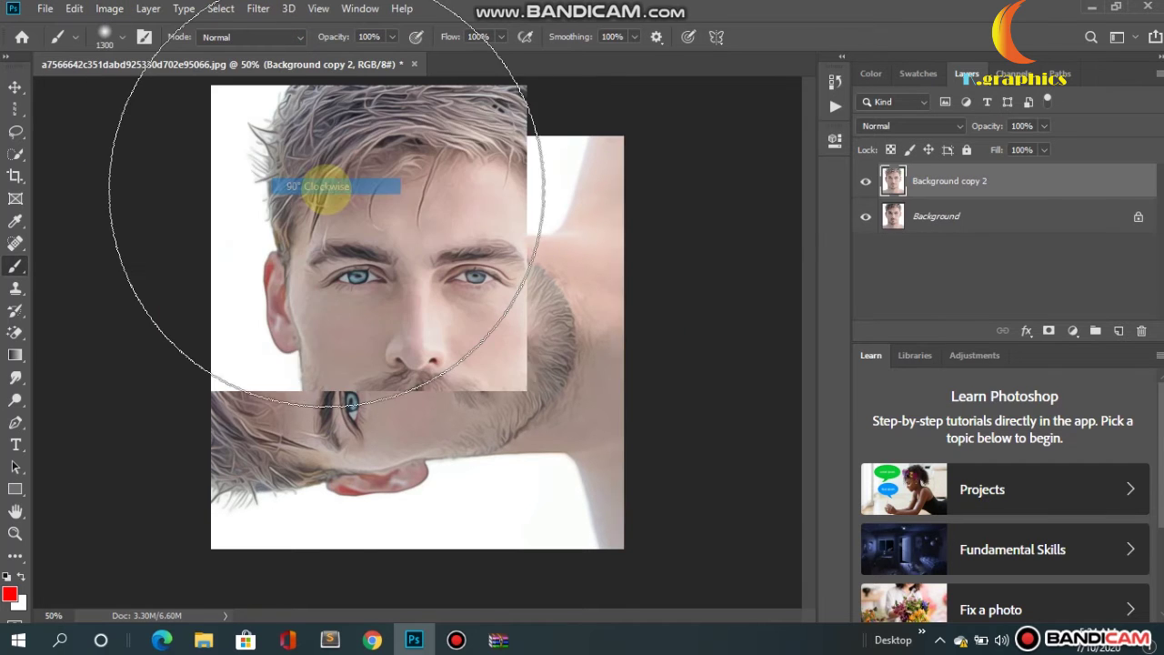
pyautogui.click(259, 9)
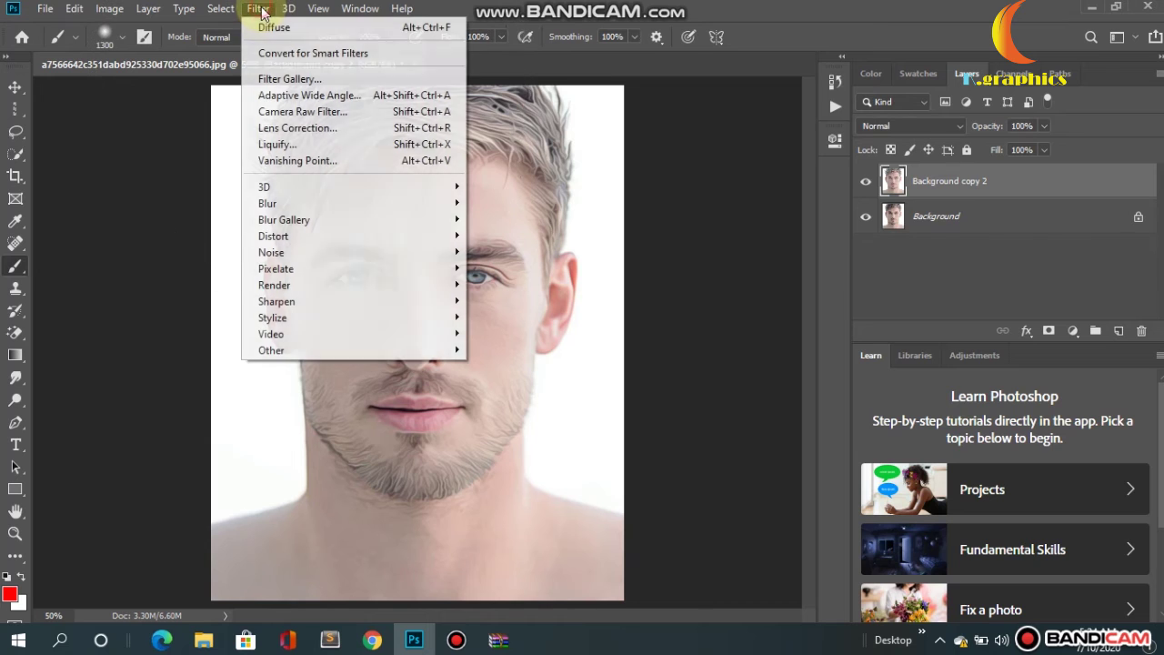
pyautogui.click(272, 29)
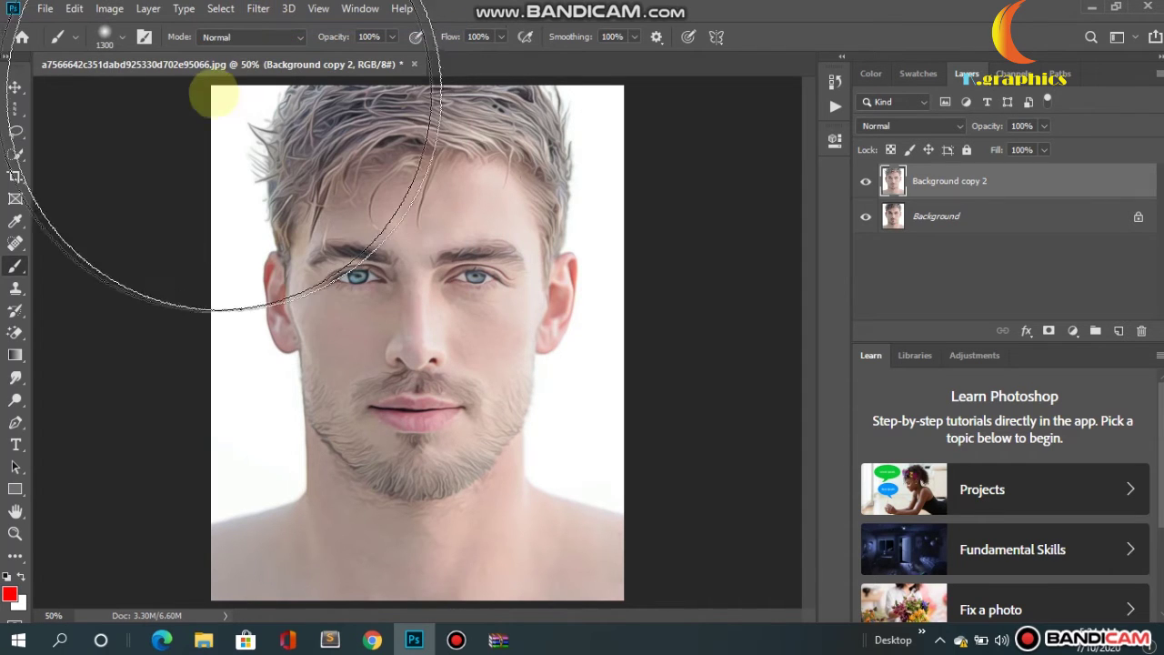
pyautogui.click(257, 9)
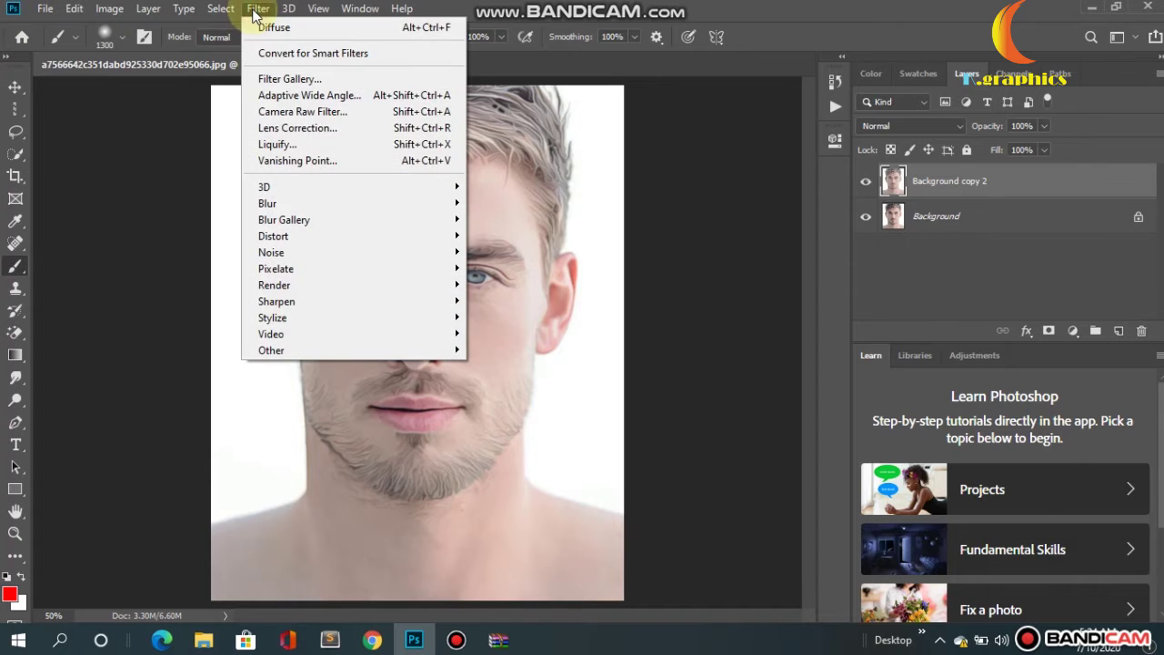
pyautogui.moveTo(271, 252)
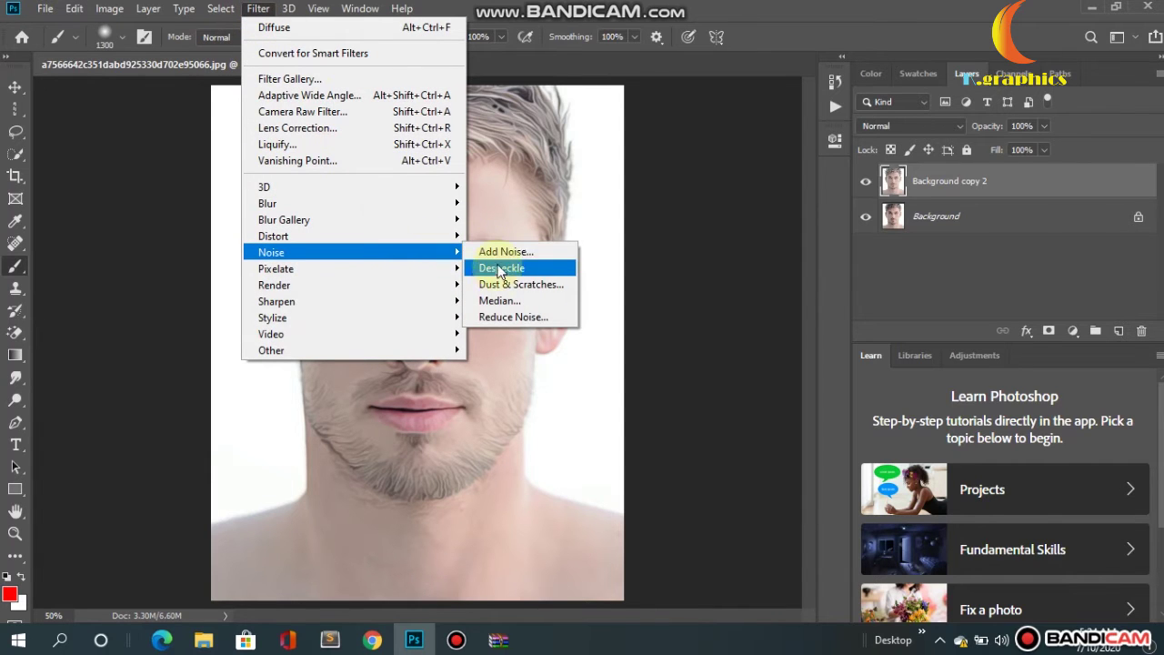
# Apply Reduce Noise at Strength 10 with Preserve Details, Color Noise and Sharpen Details at 0%.
pyautogui.click(520, 317)
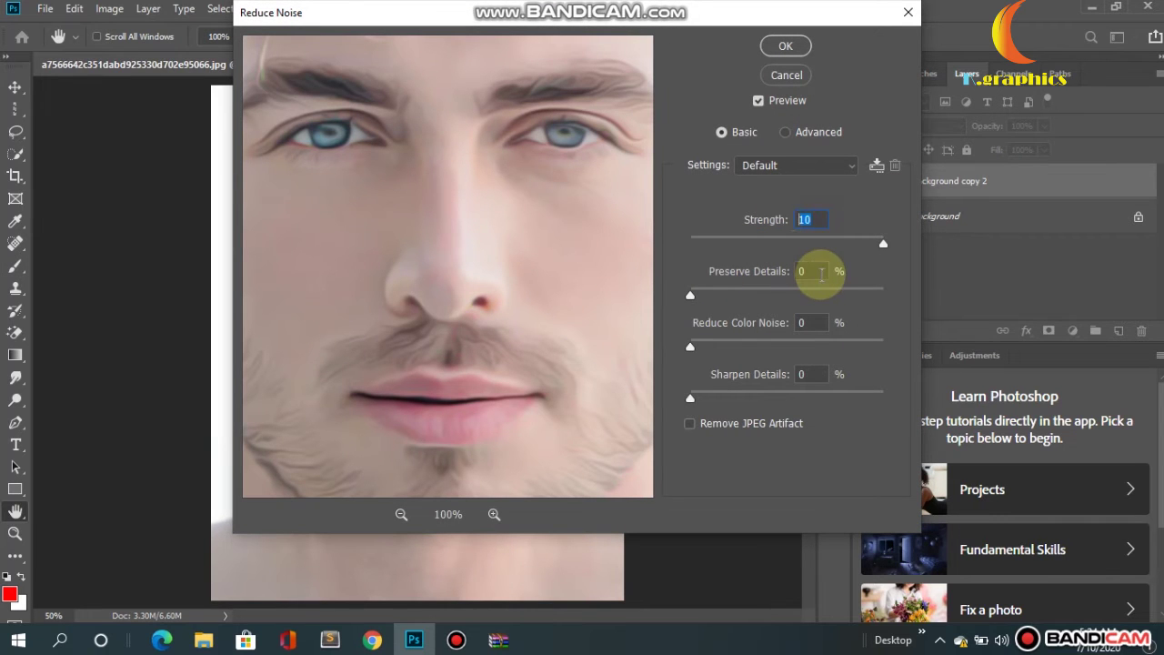
pyautogui.click(821, 273)
pyautogui.click(809, 322)
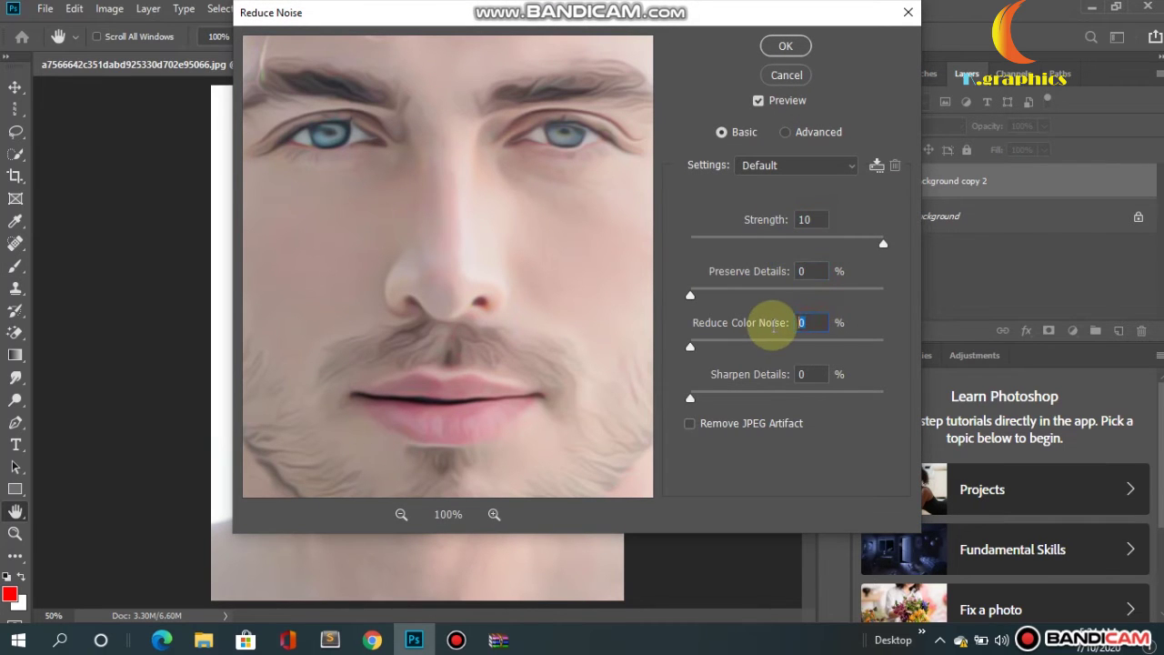
pyautogui.click(809, 374)
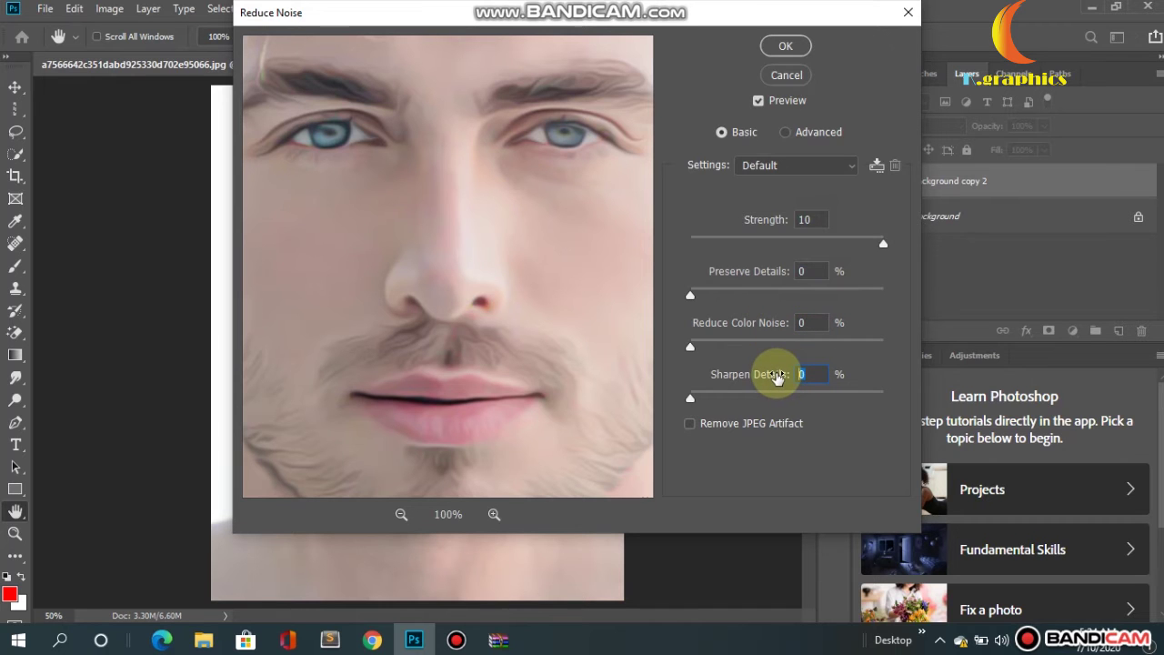
pyautogui.click(784, 47)
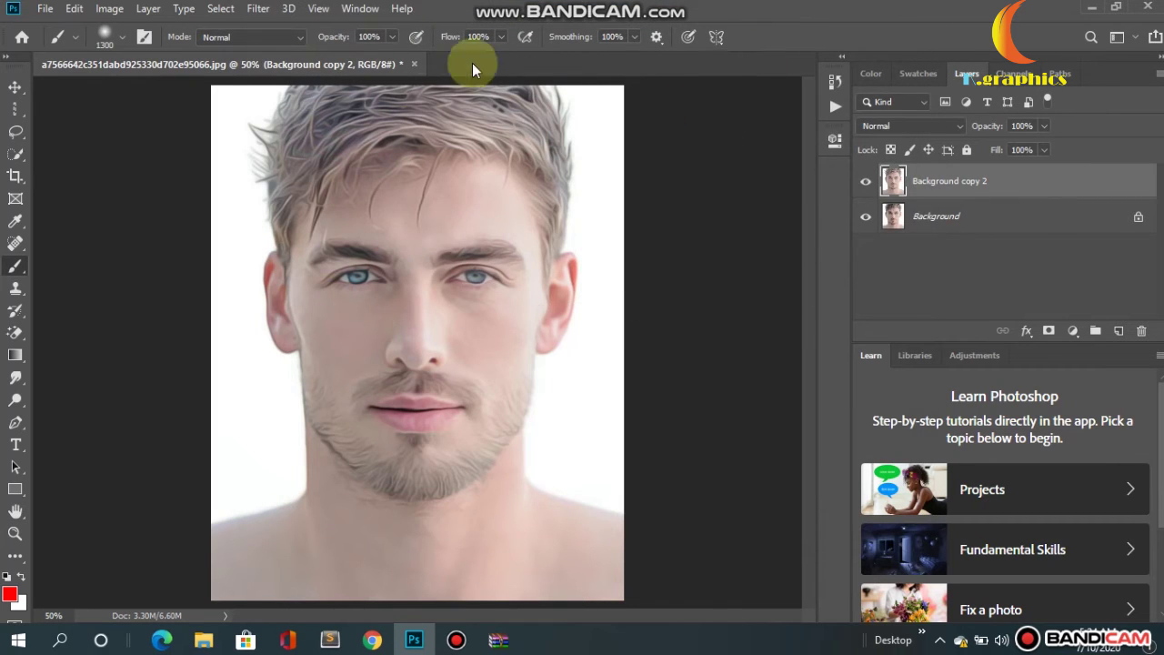
pyautogui.click(259, 9)
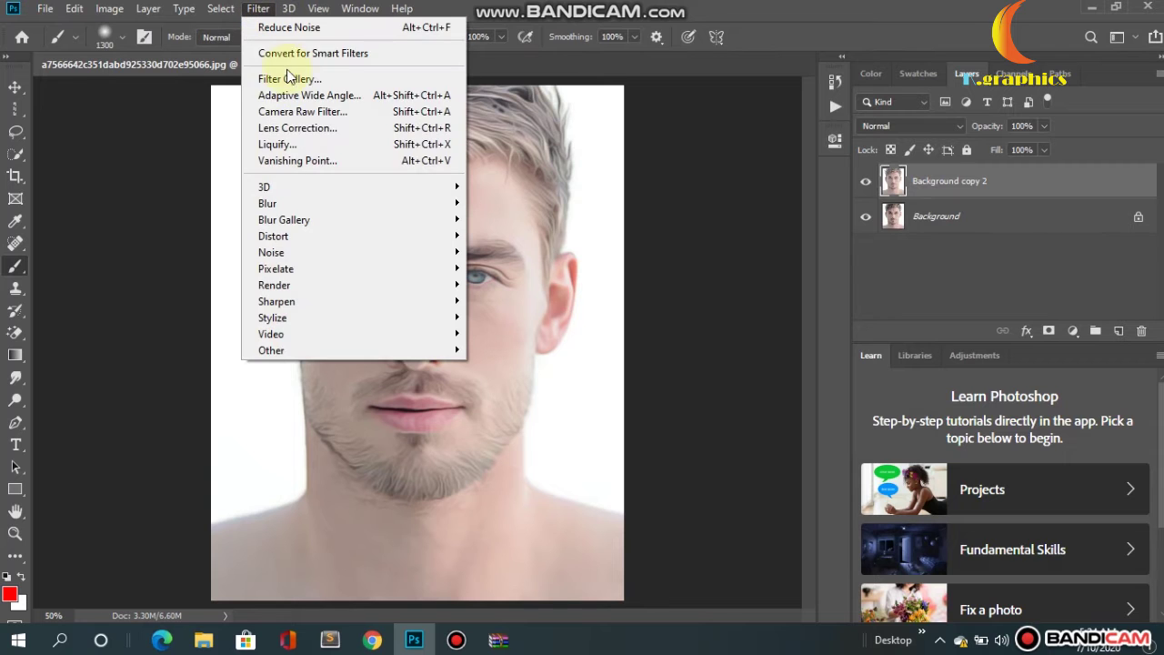
pyautogui.moveTo(277, 301)
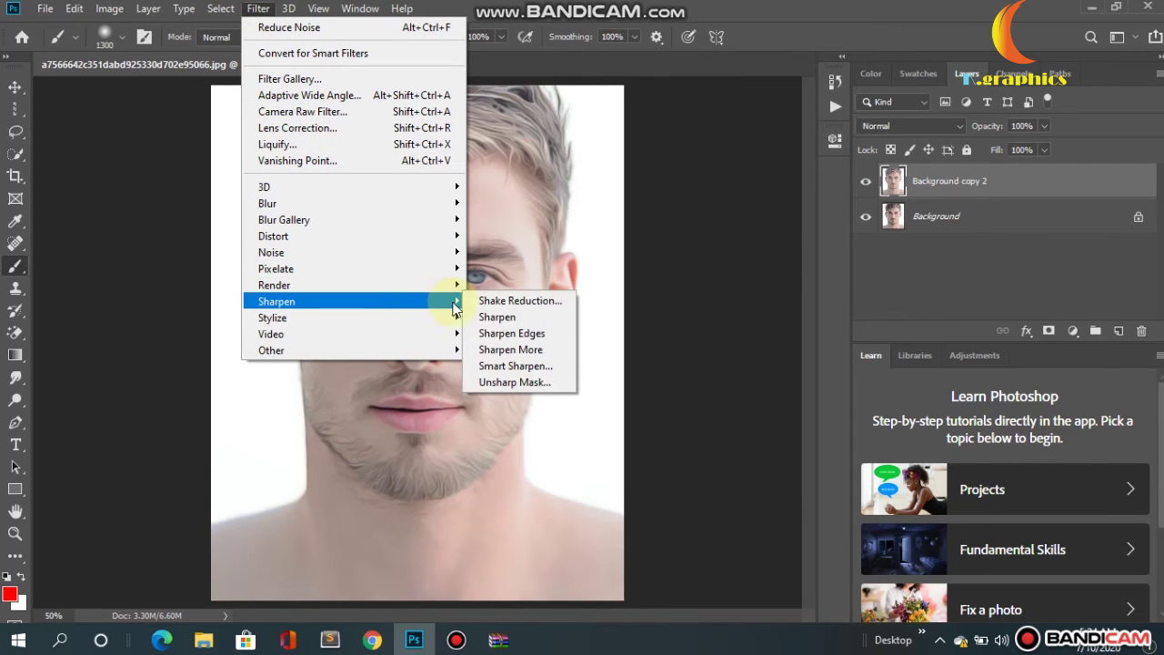
# Apply Unsharp Mask to the smoothed portrait at 100%, radius 2.0 px, threshold 0.
pyautogui.click(517, 383)
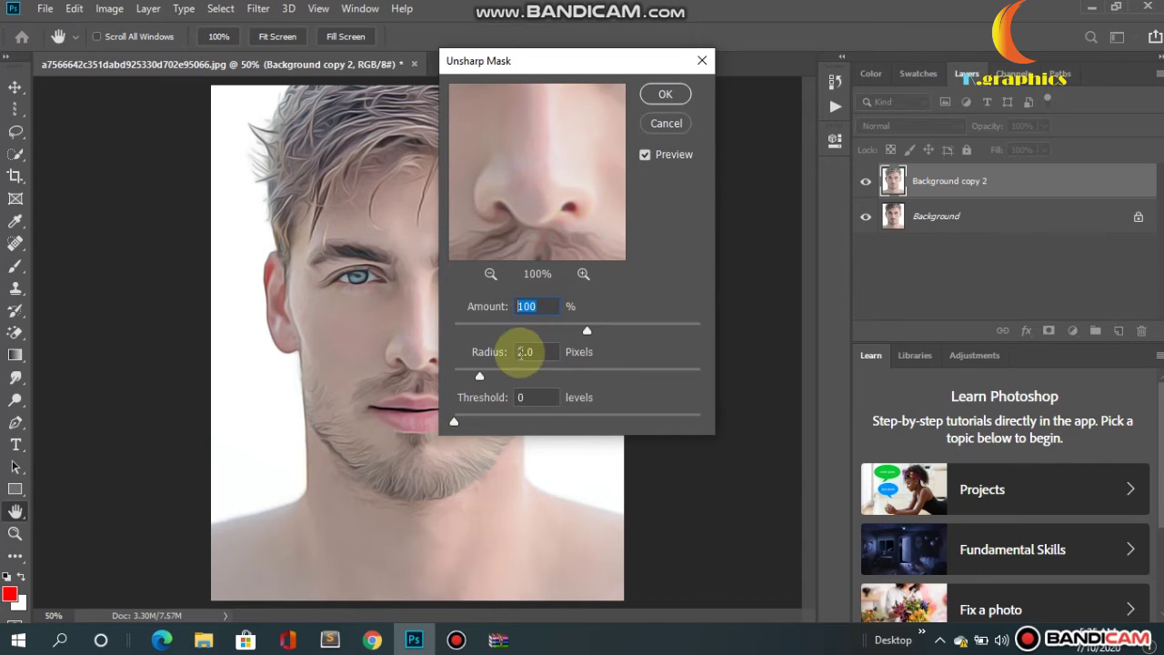
pyautogui.click(501, 358)
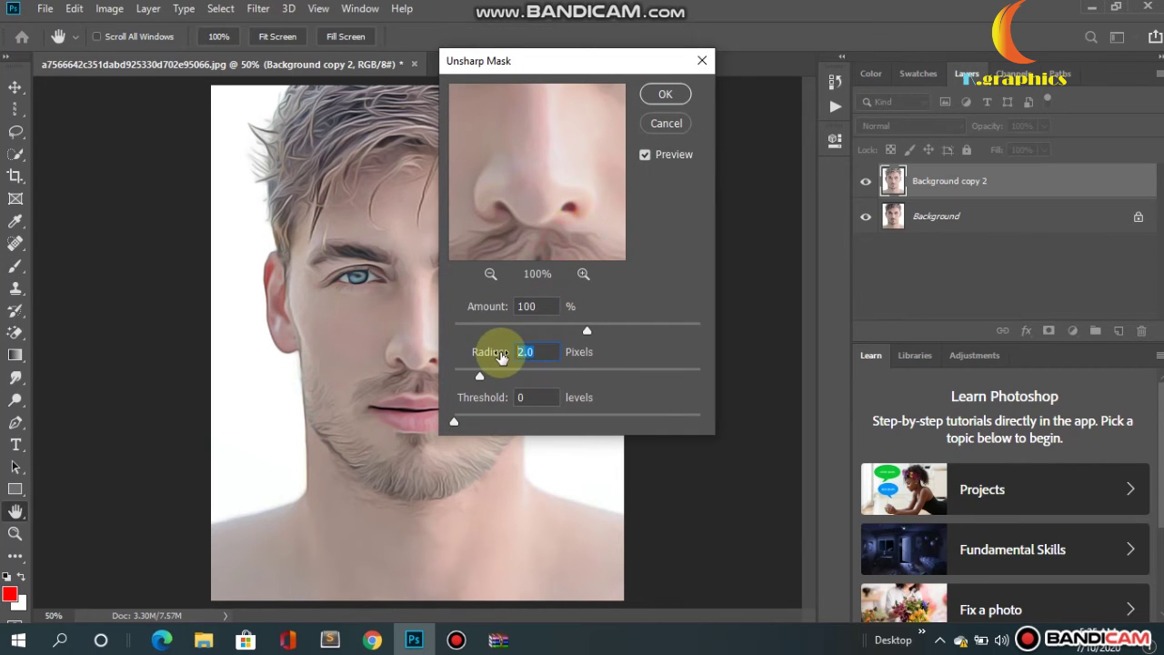
pyautogui.moveTo(572, 151); pyautogui.dragTo(536, 200)
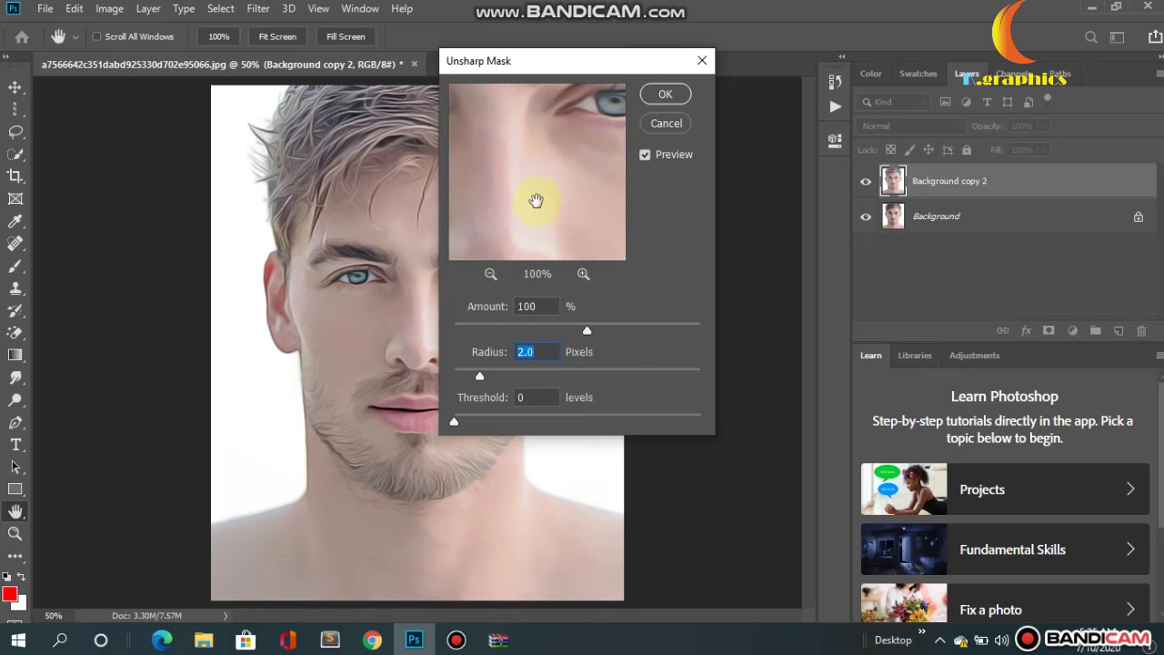
pyautogui.click(662, 95)
pyautogui.press('b')
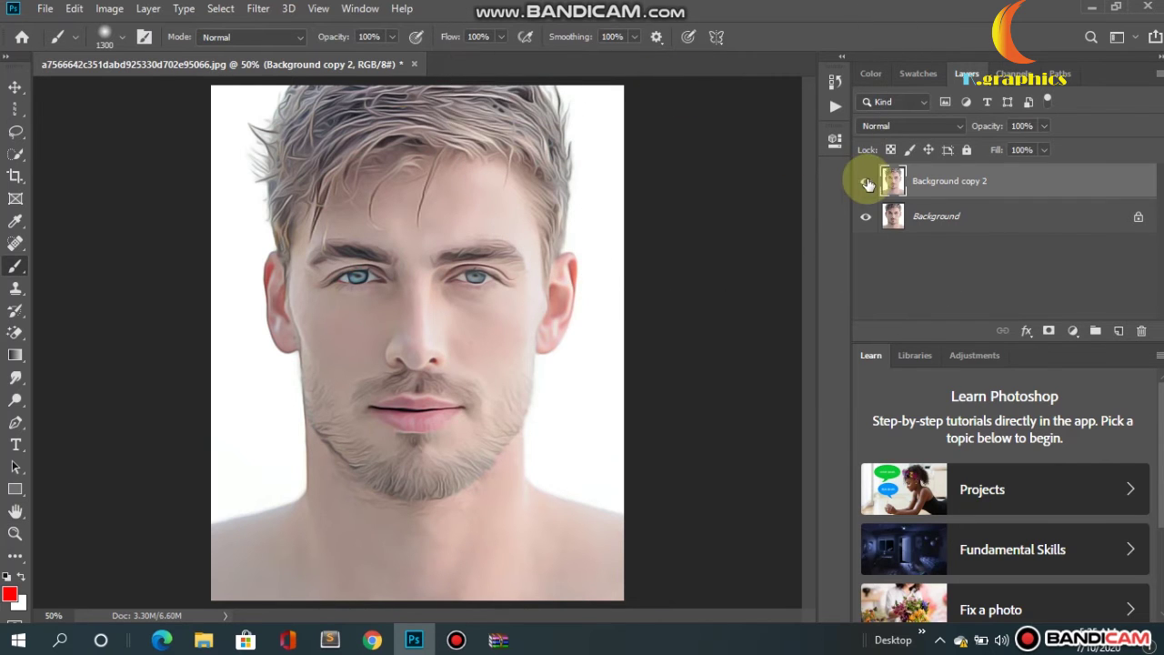
# Create Background copy 3 with a 2.1-pixel High Pass filter in Overlay blend mode.
pyautogui.moveTo(1039, 182); pyautogui.dragTo(1098, 261)
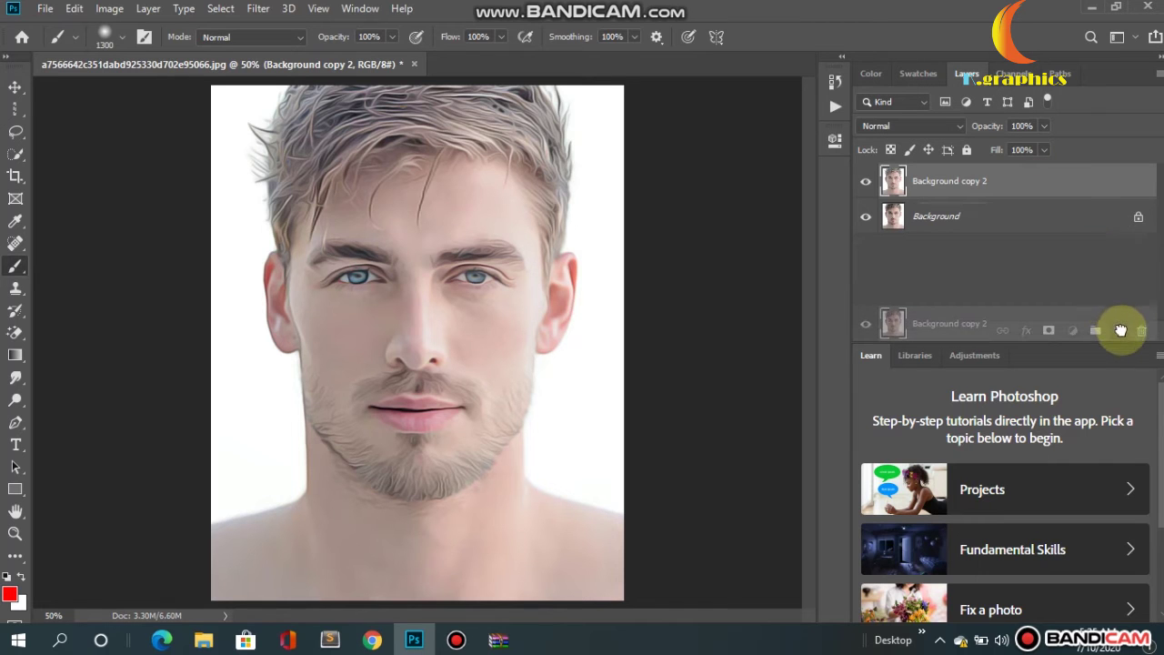
pyautogui.moveTo(1116, 315); pyautogui.dragTo(1119, 330)
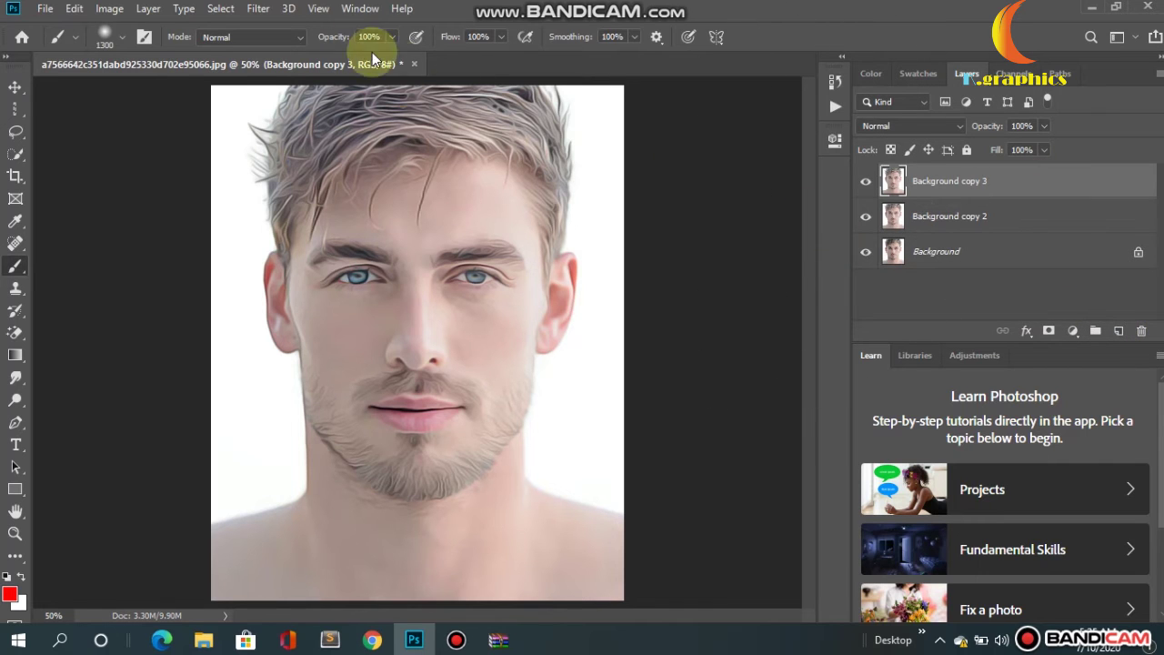
pyautogui.click(259, 9)
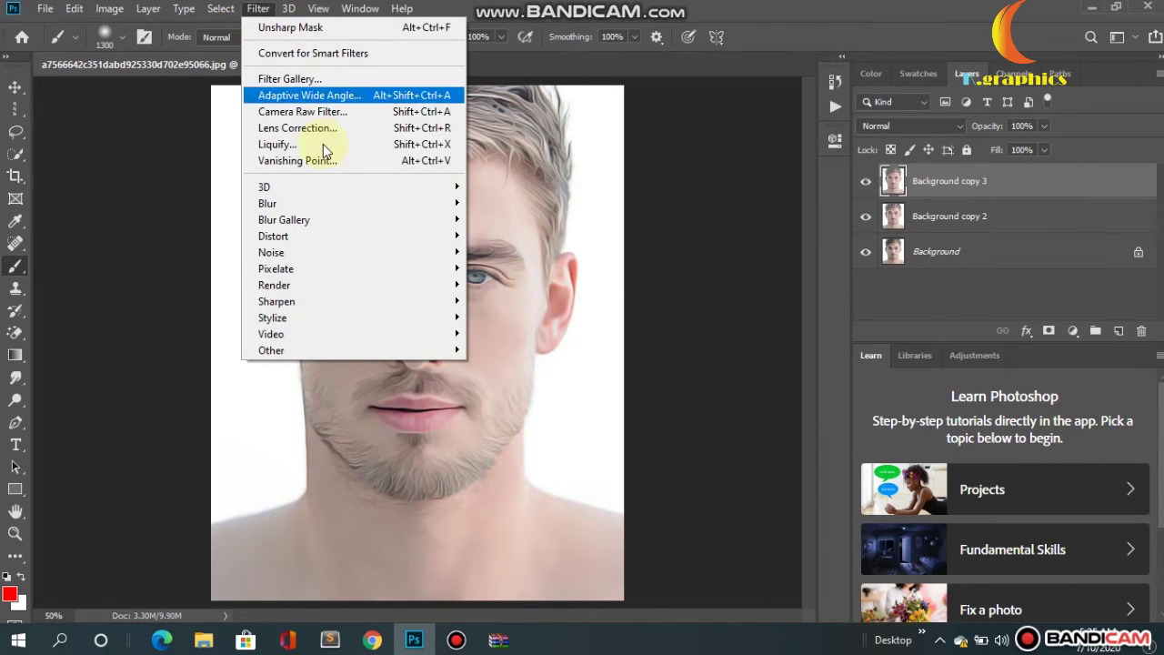
pyautogui.moveTo(355, 351)
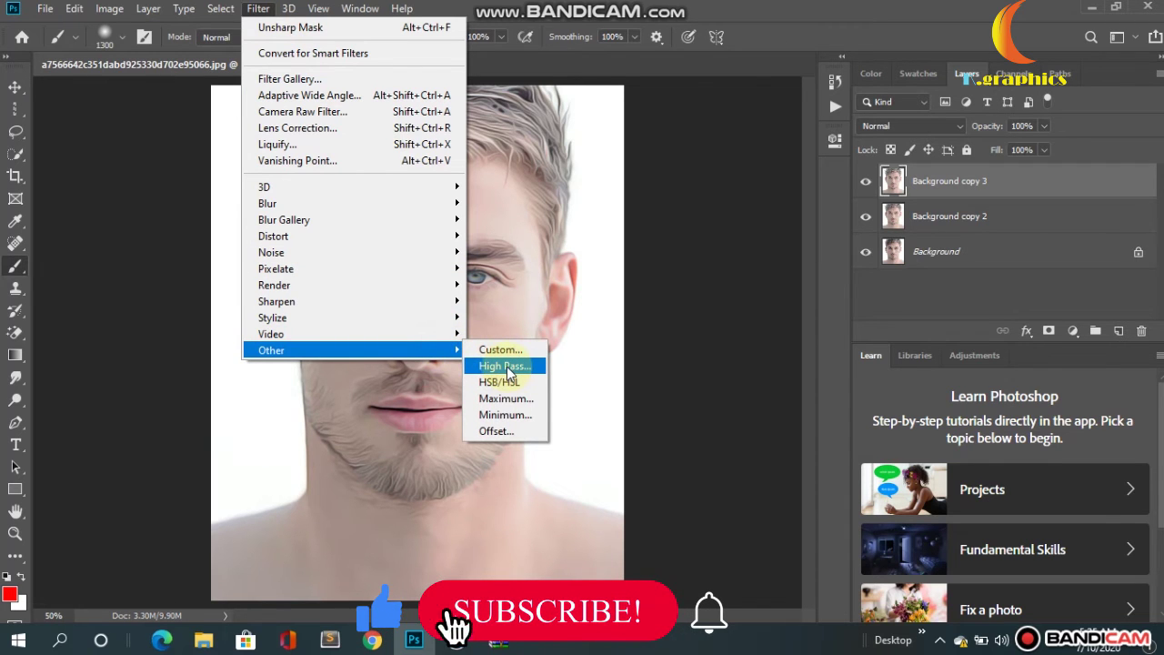
pyautogui.click(506, 367)
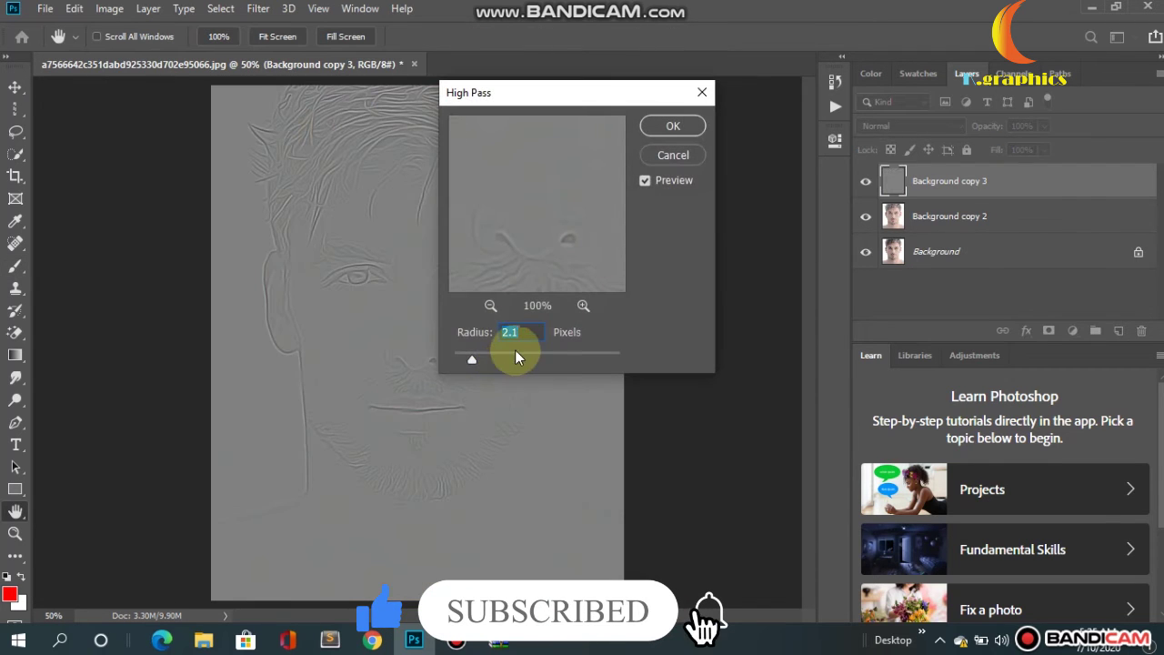
pyautogui.click(518, 333)
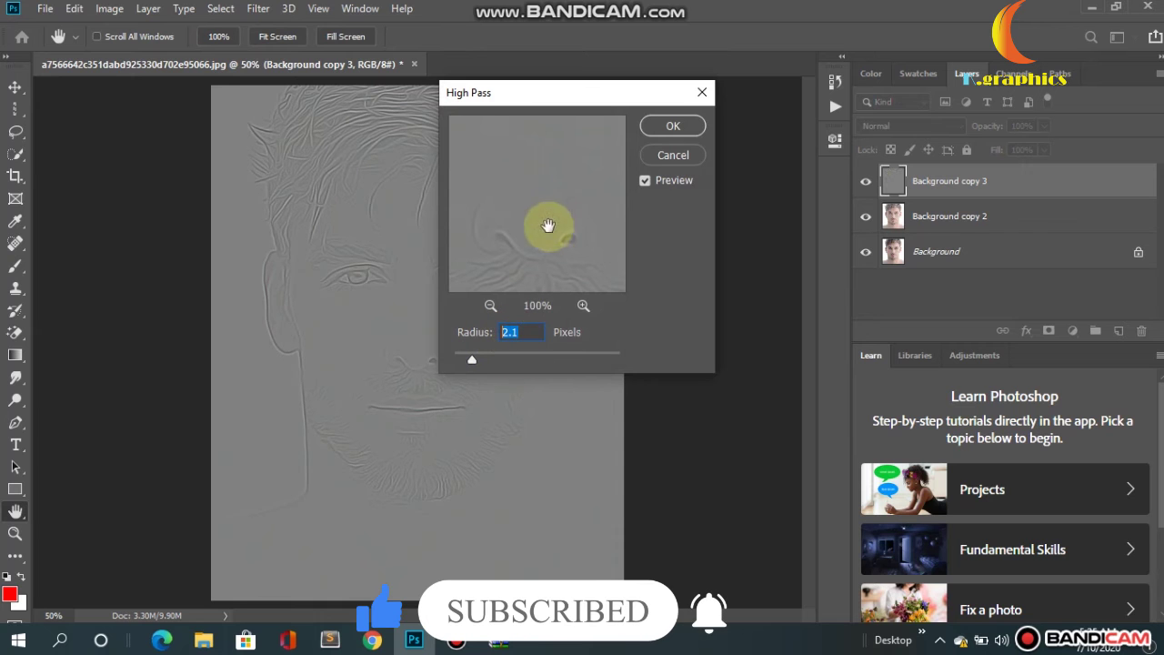
pyautogui.click(672, 127)
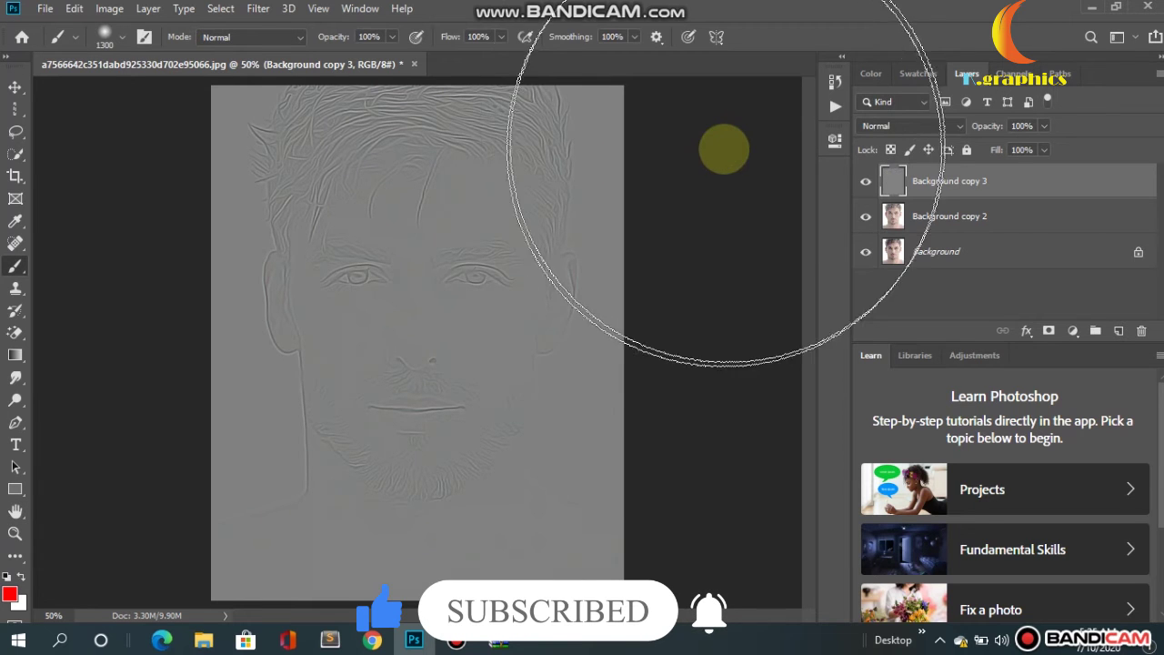
pyautogui.click(961, 124)
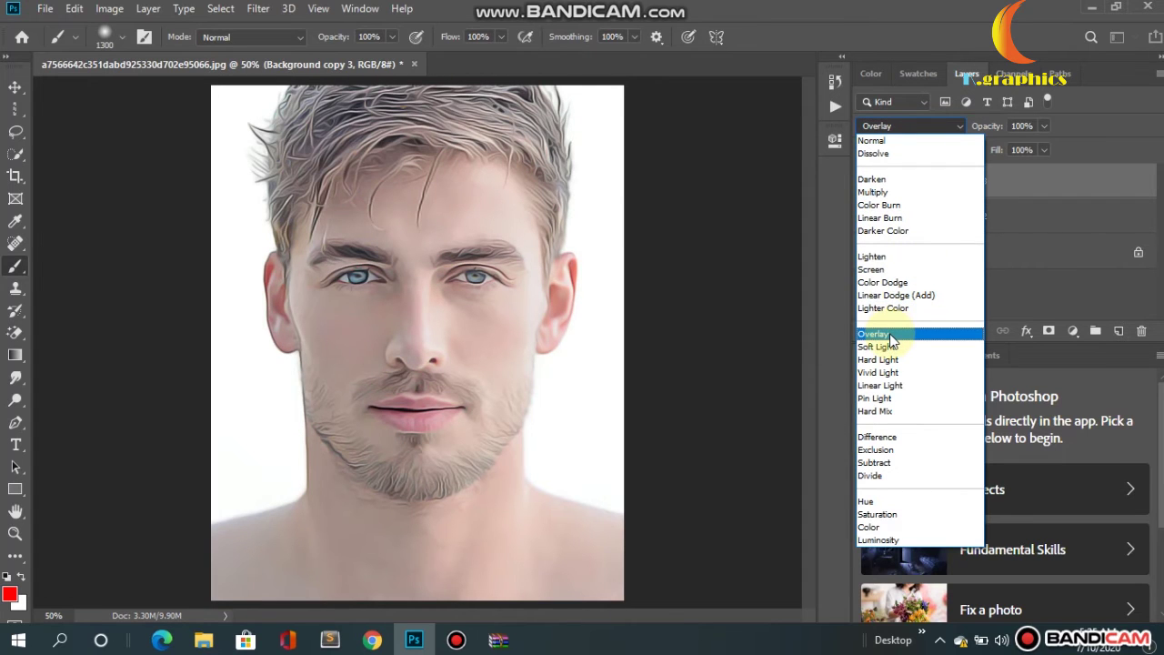
pyautogui.click(890, 335)
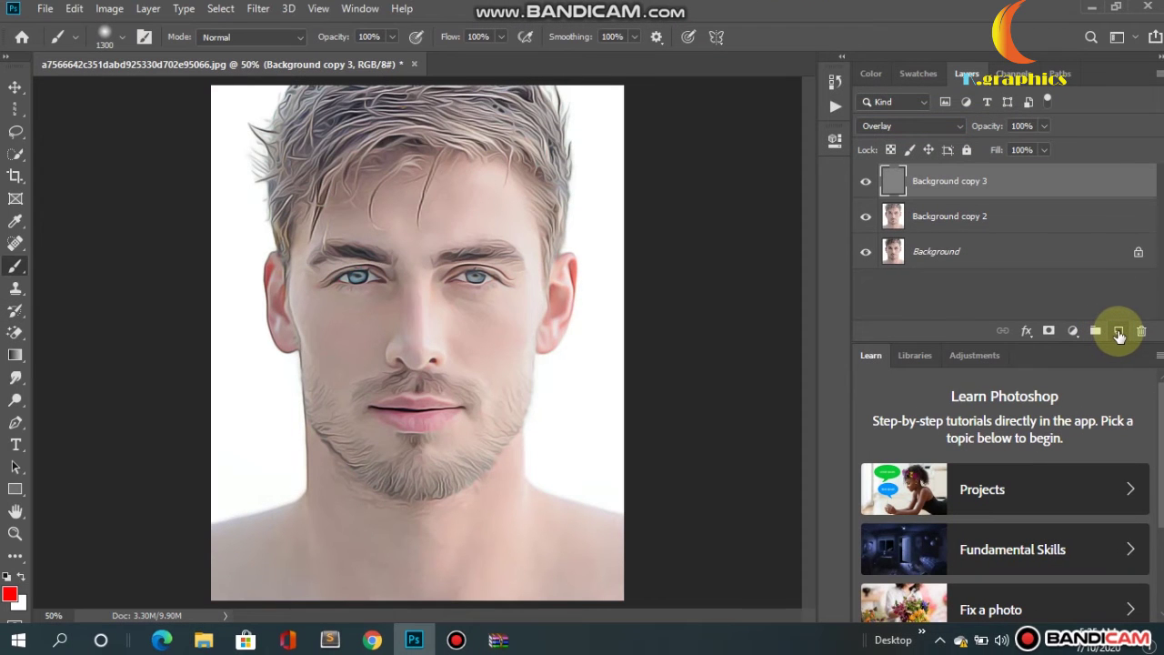
# Add a new empty layer and paint red over the top-right of the face.
pyautogui.click(1119, 333)
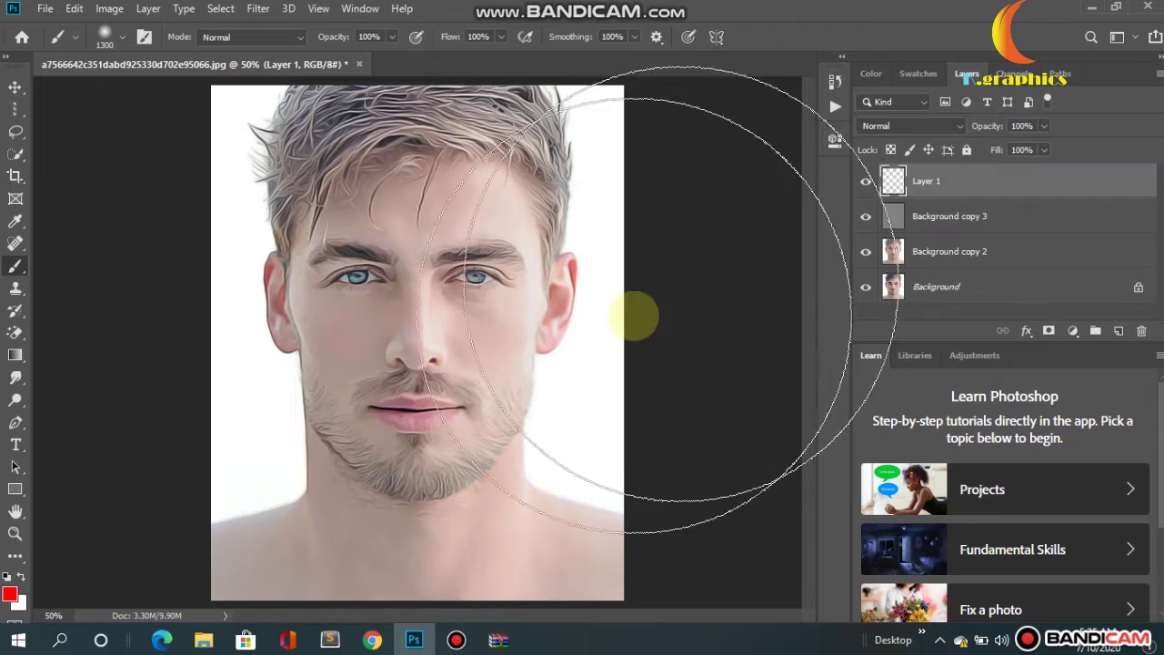
pyautogui.click(9, 592)
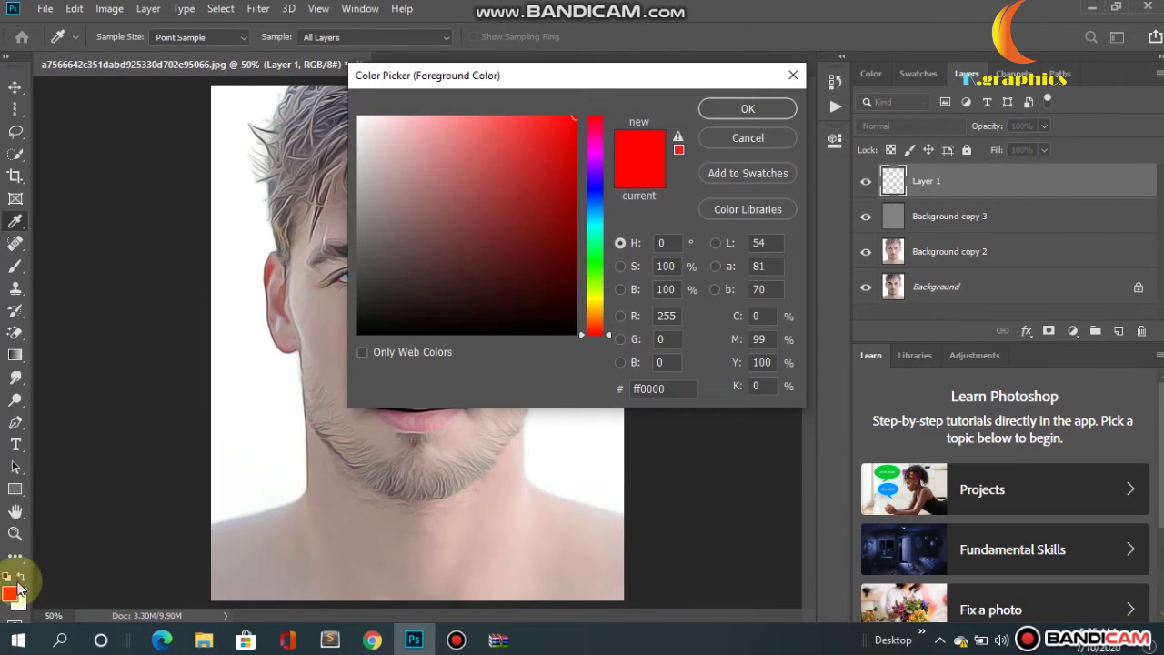
pyautogui.click(733, 110)
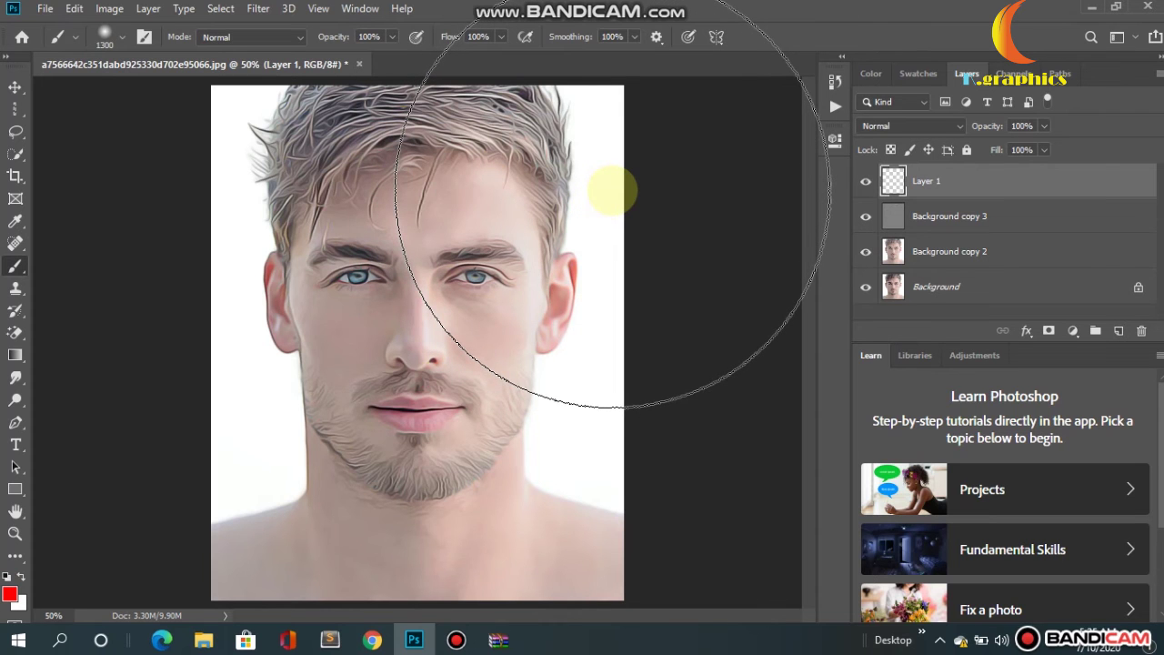
pyautogui.click(611, 190)
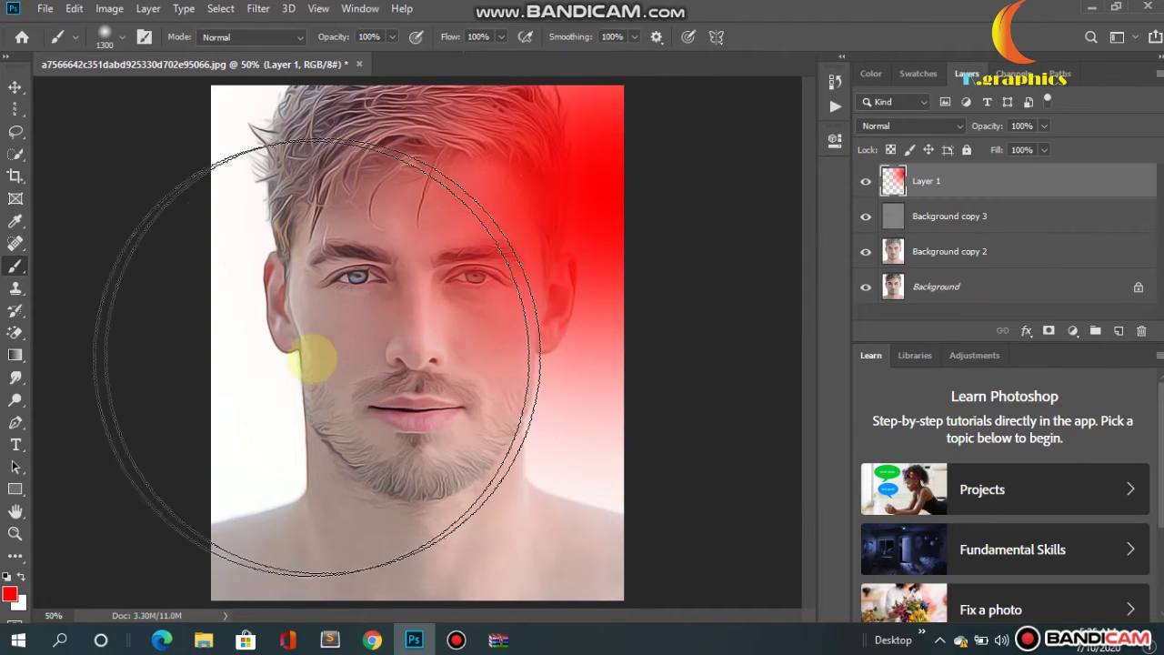
# Switch the foreground colour to magenta and brush it across the face's left side.
pyautogui.click(10, 594)
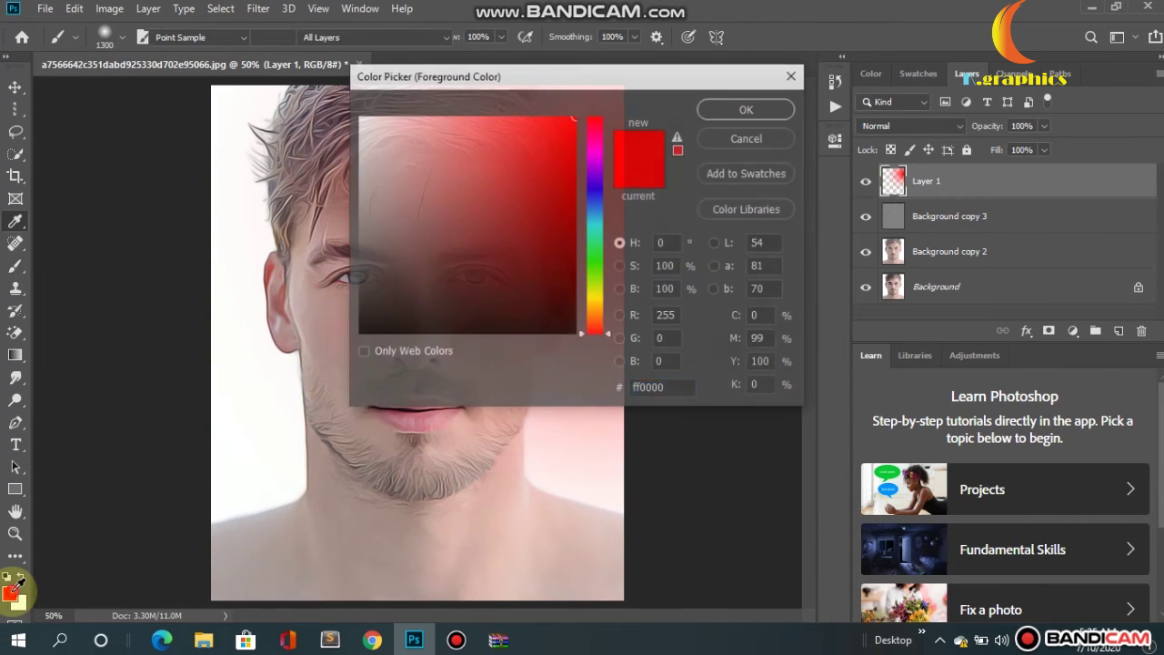
pyautogui.click(594, 150)
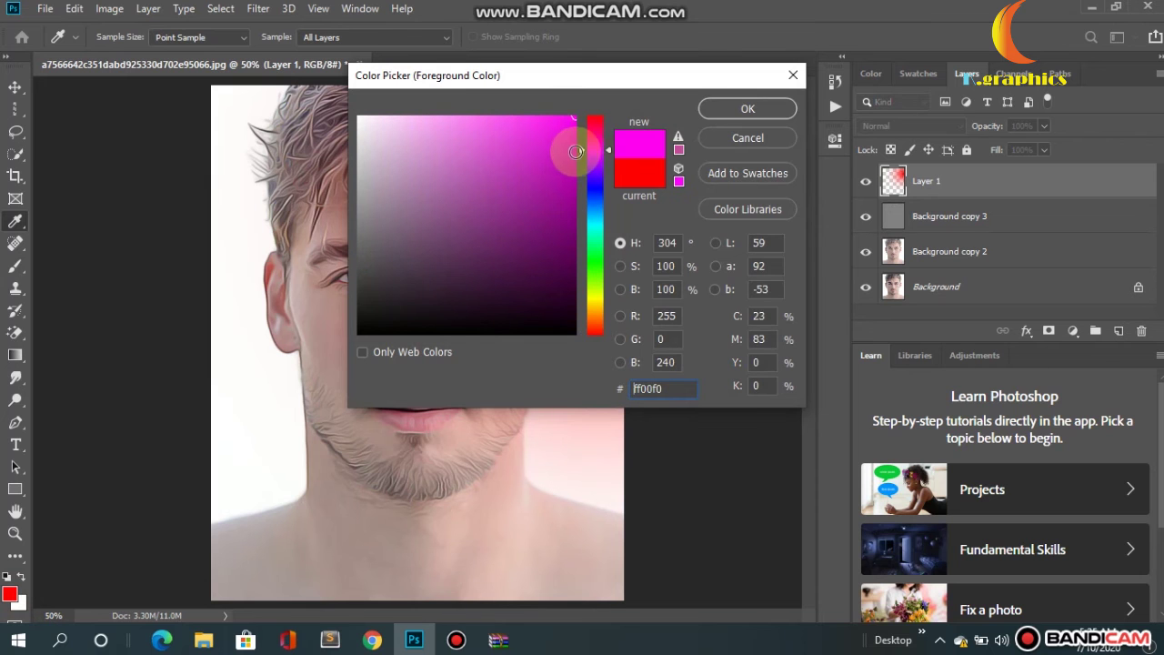
pyautogui.click(718, 110)
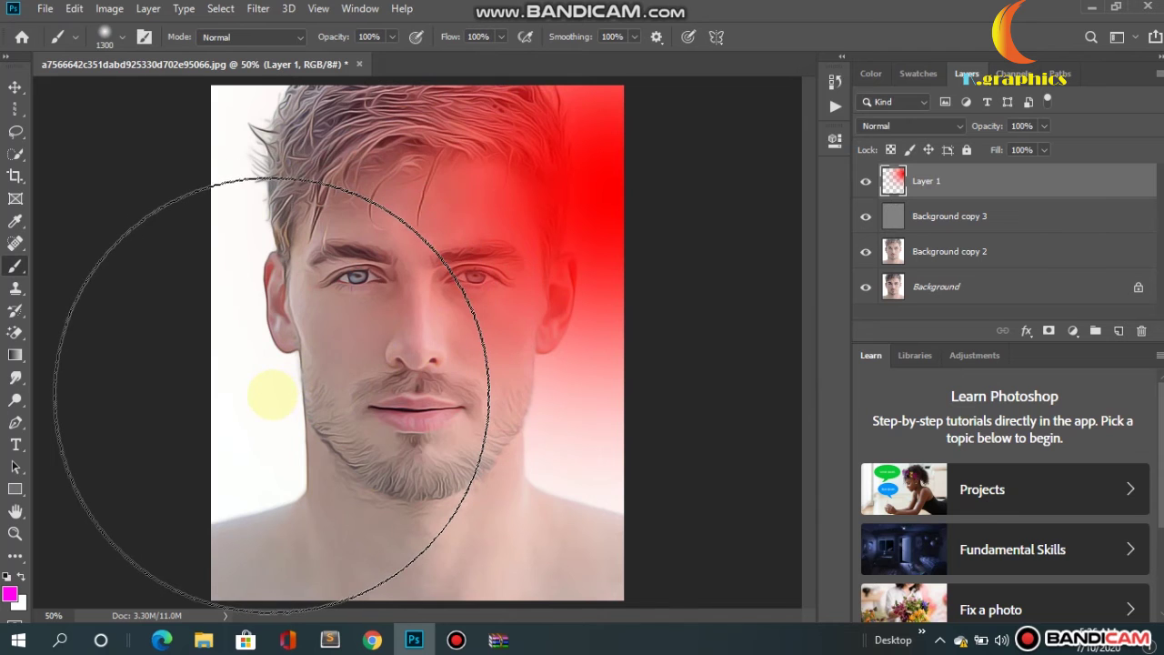
pyautogui.moveTo(275, 393); pyautogui.dragTo(434, 311)
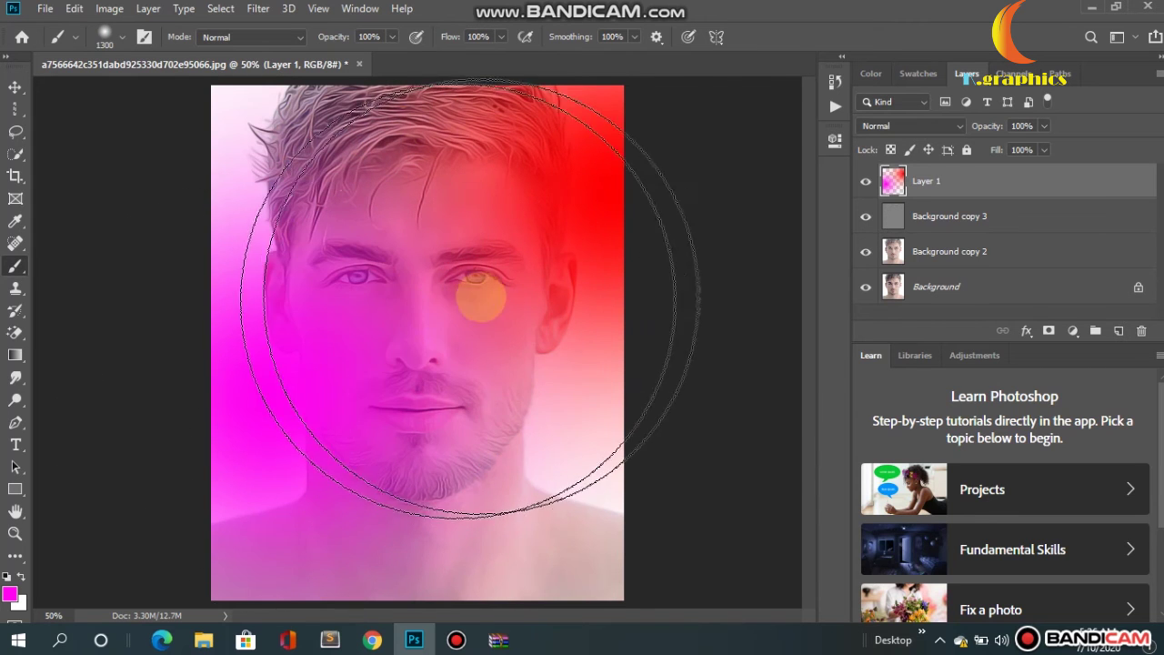
# Blend Layer 1's red-magenta wash as Overlay at 31% opacity for a light pink tint.
pyautogui.click(960, 127)
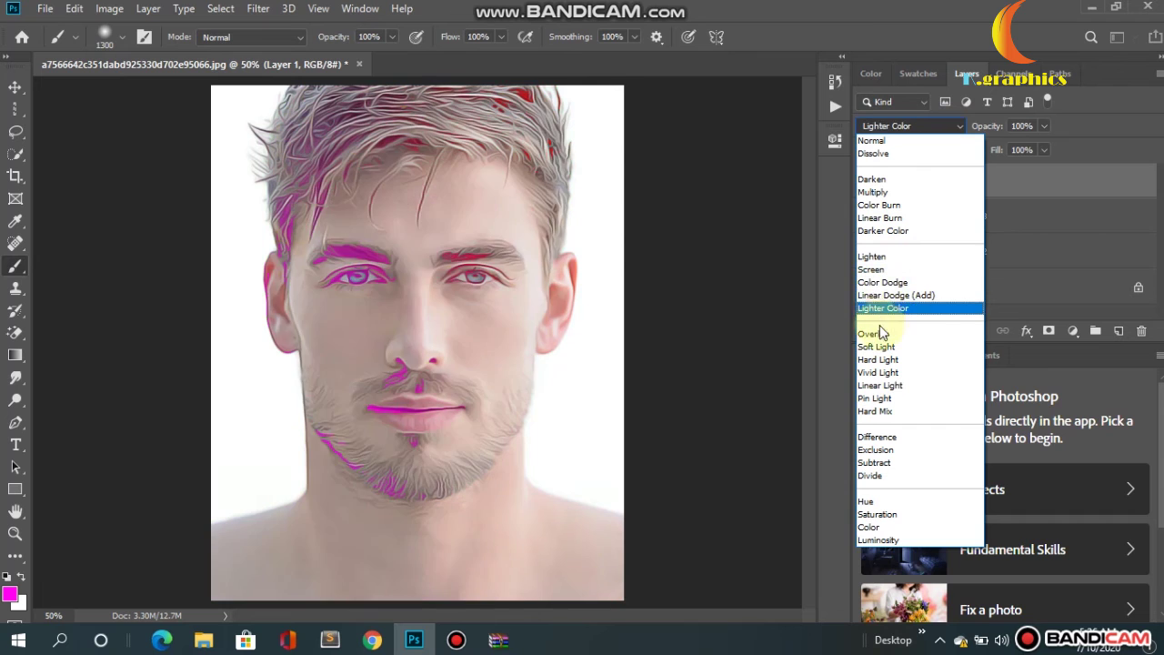
pyautogui.click(881, 335)
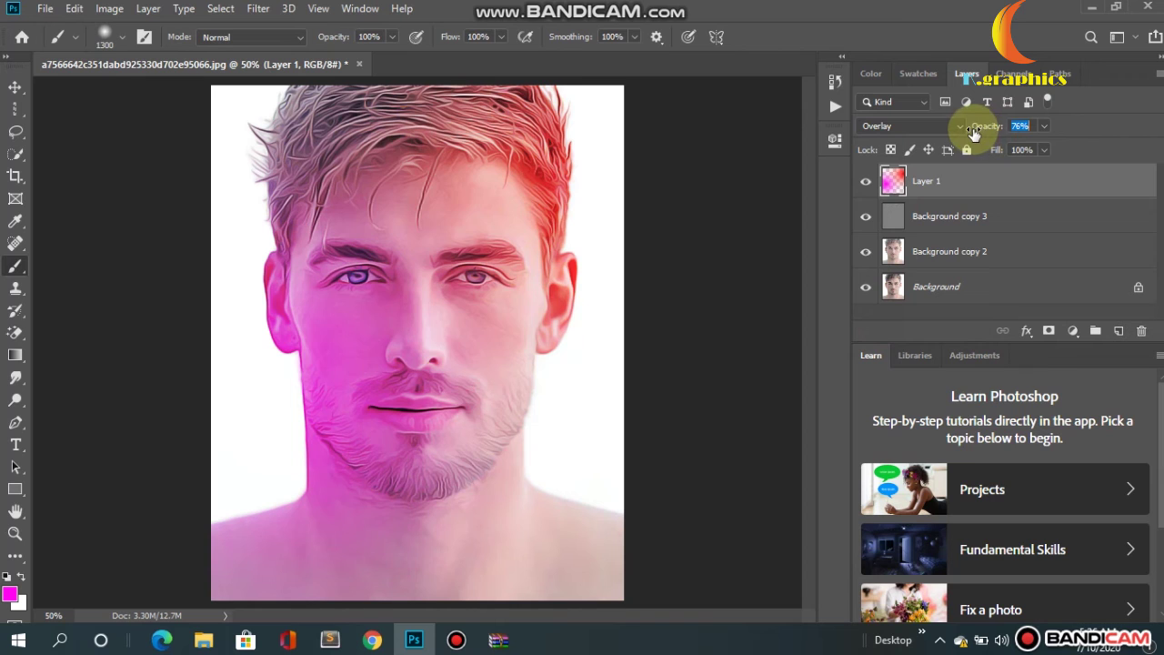
pyautogui.moveTo(953, 135); pyautogui.dragTo(948, 139)
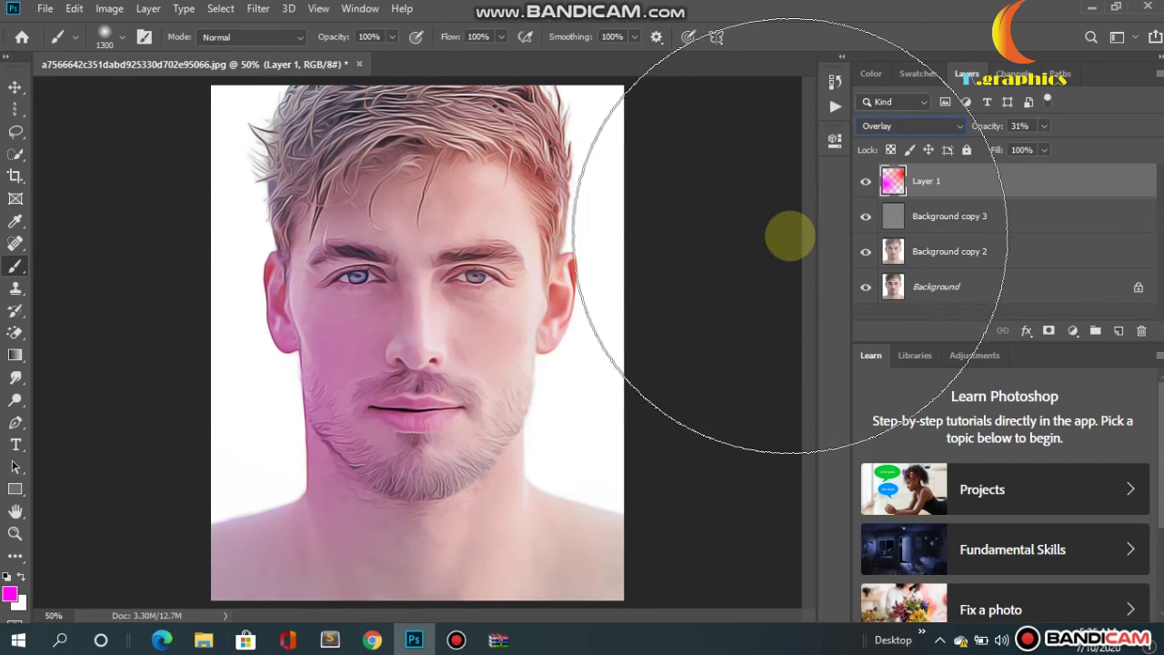
pyautogui.click(867, 185)
pyautogui.click(866, 215)
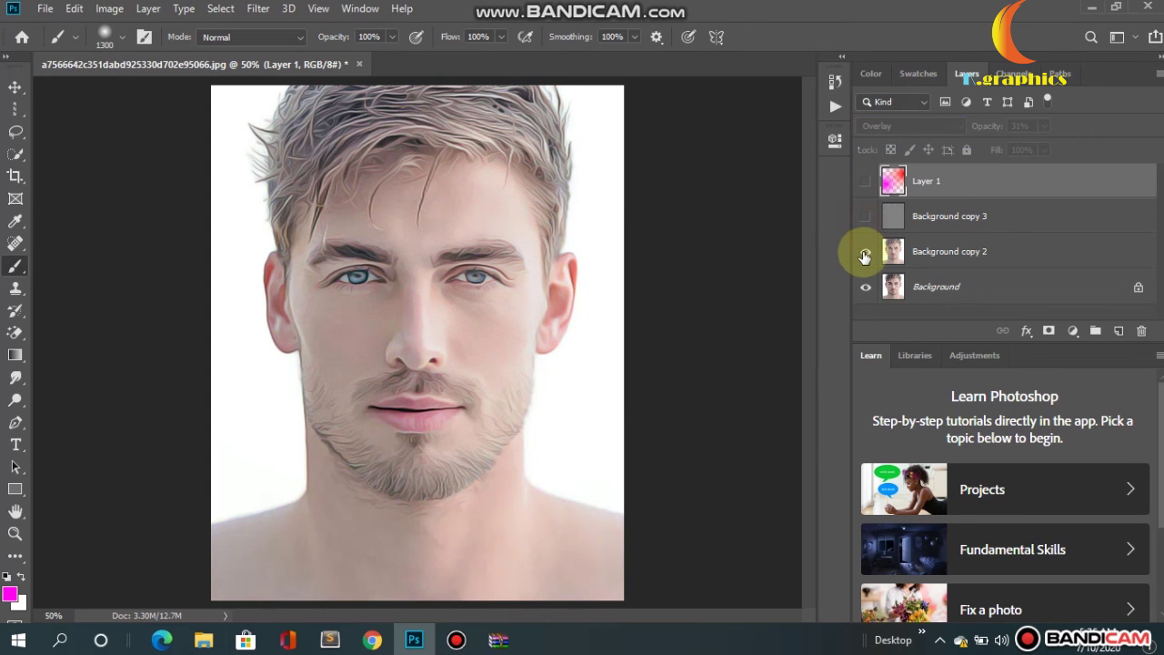
pyautogui.click(864, 254)
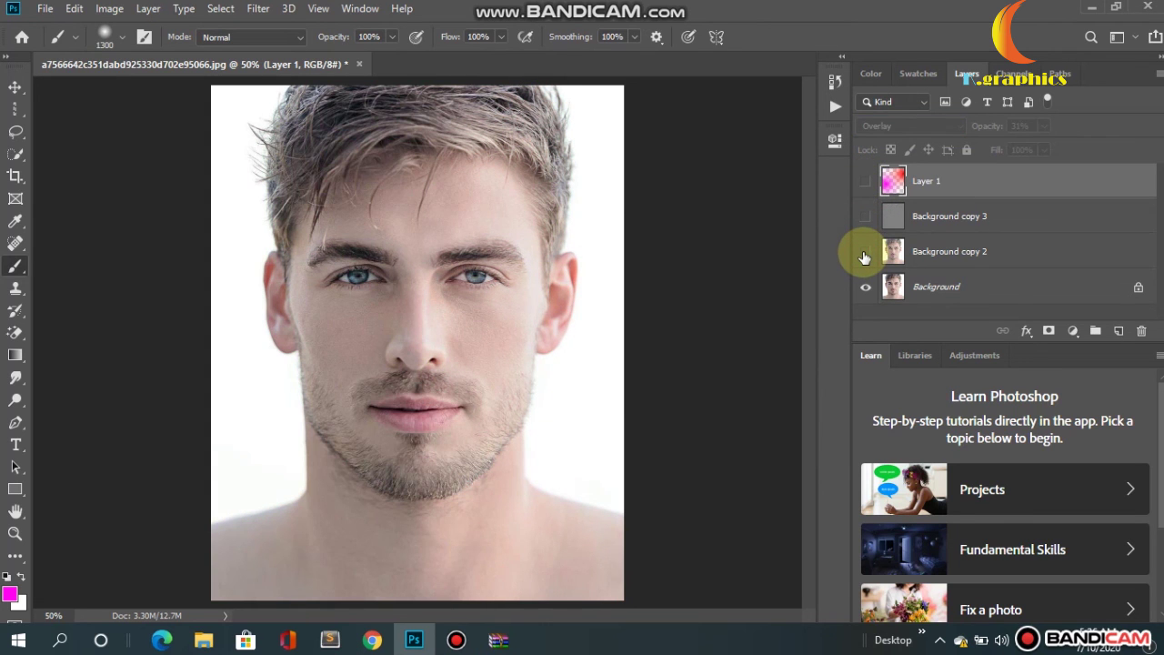
pyautogui.click(864, 255)
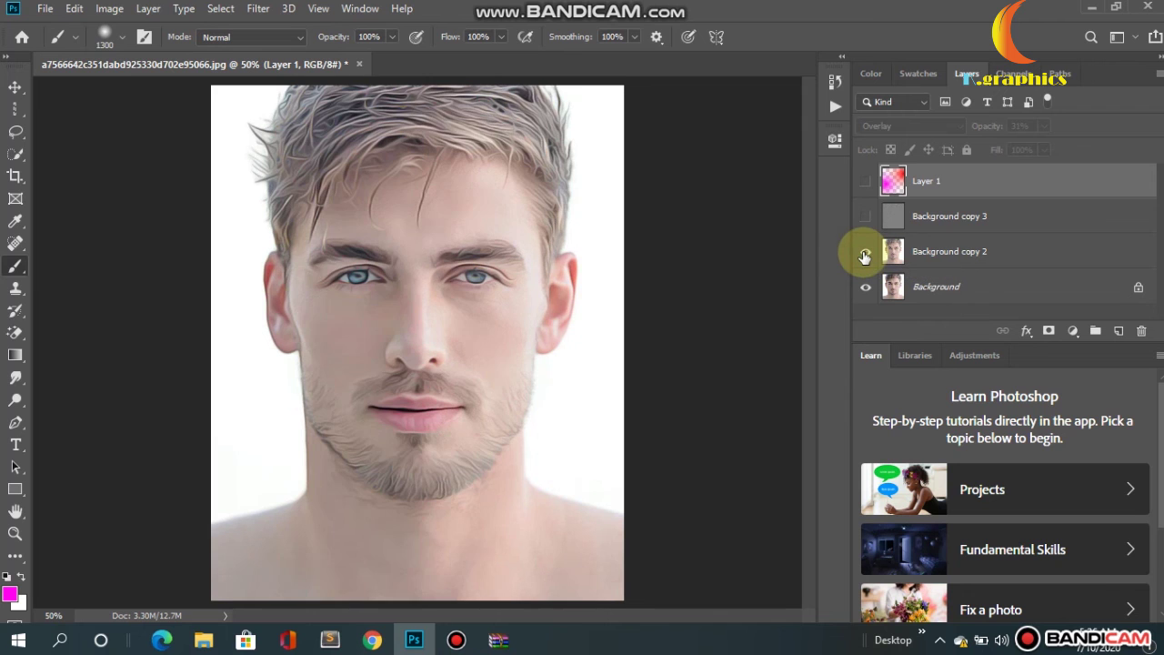
pyautogui.click(866, 218)
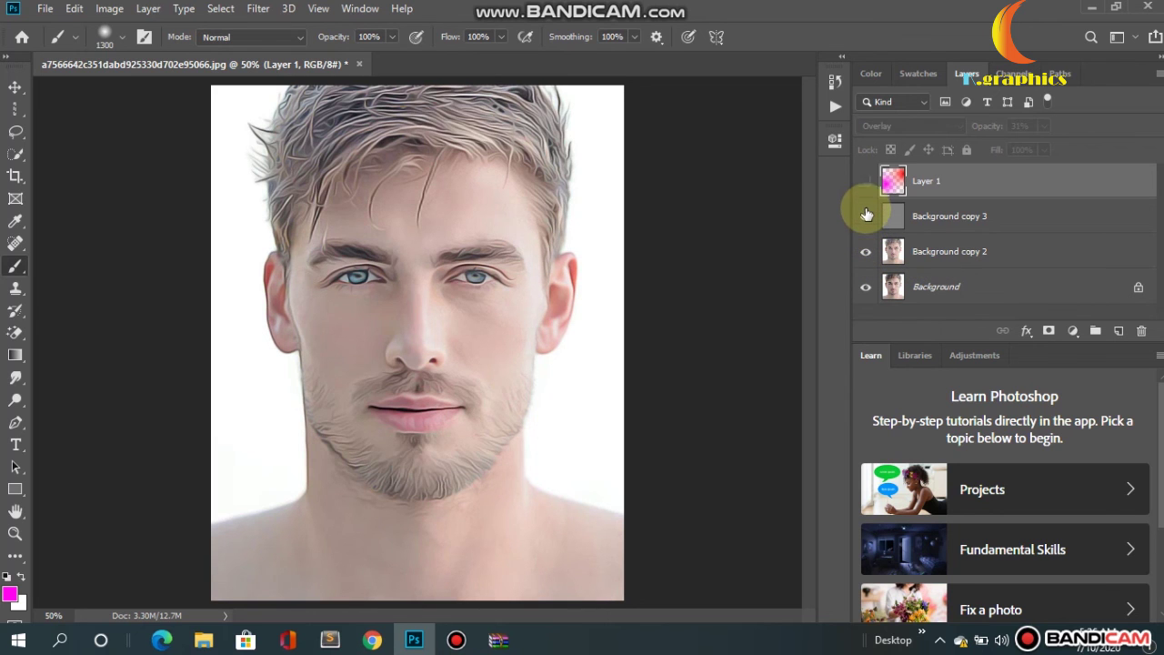
pyautogui.click(866, 216)
pyautogui.click(865, 182)
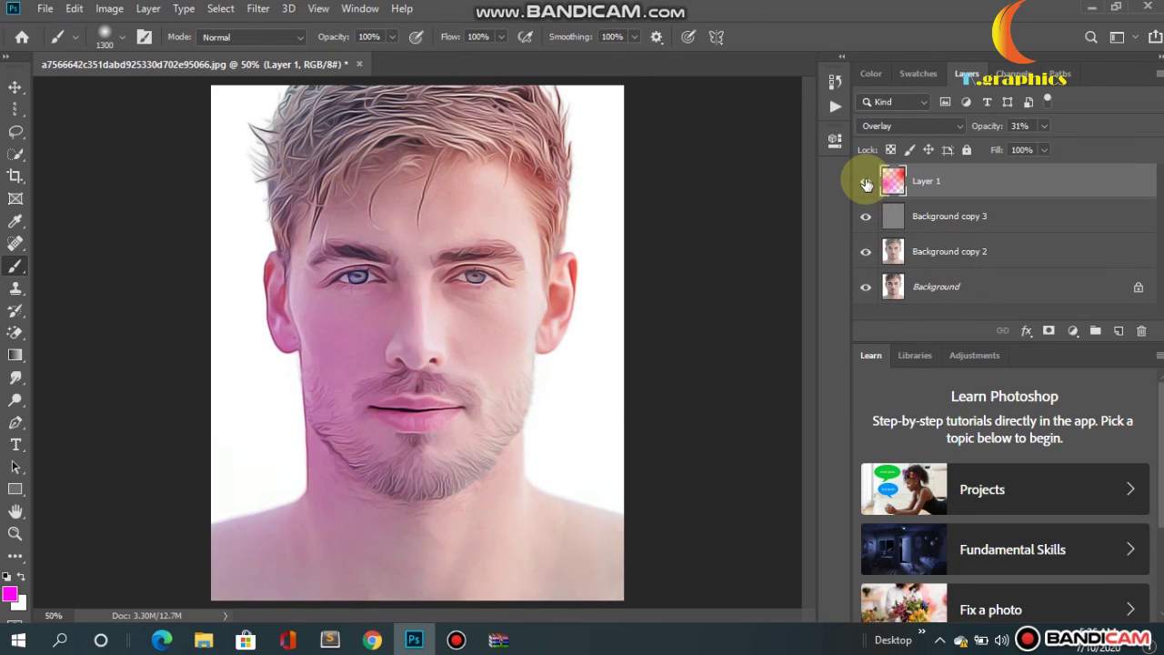